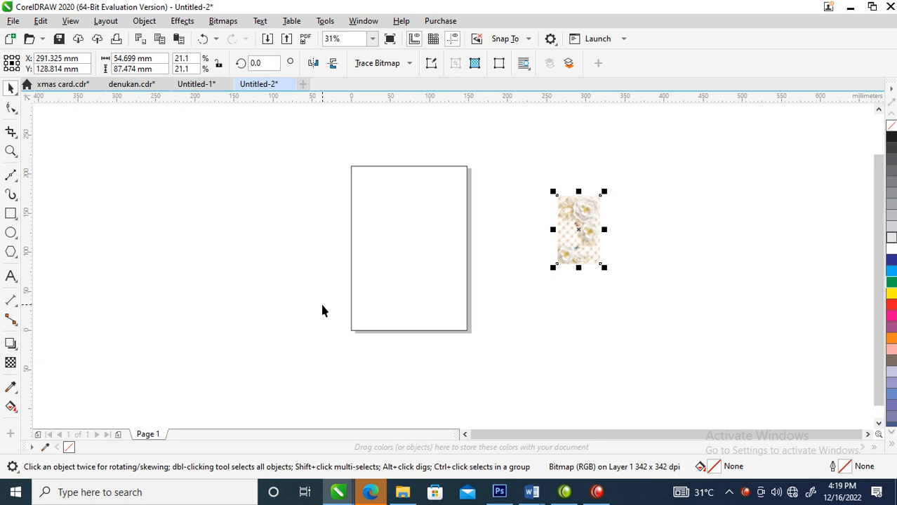
Step: Delete the existing page-sized rectangle and create a new 148 by 210 mm page frame with the Rectangle tool
left_click(134, 215)
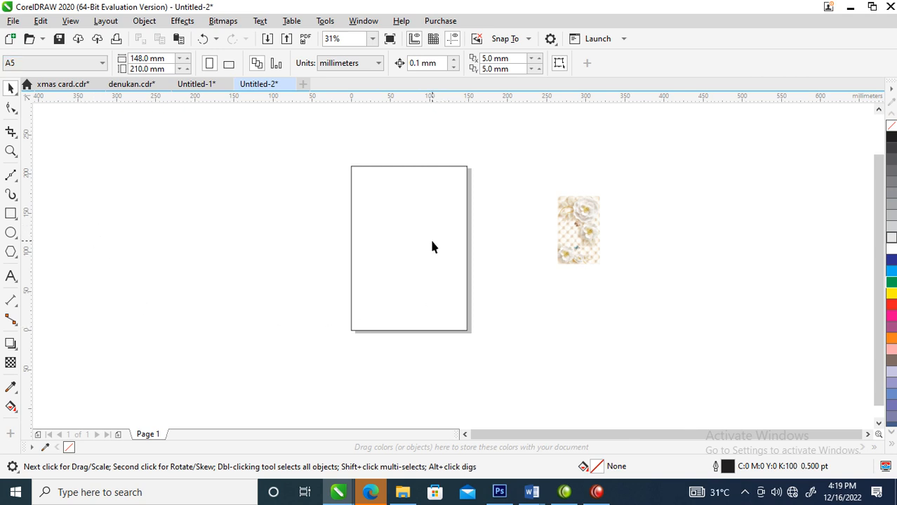
left_click(356, 247)
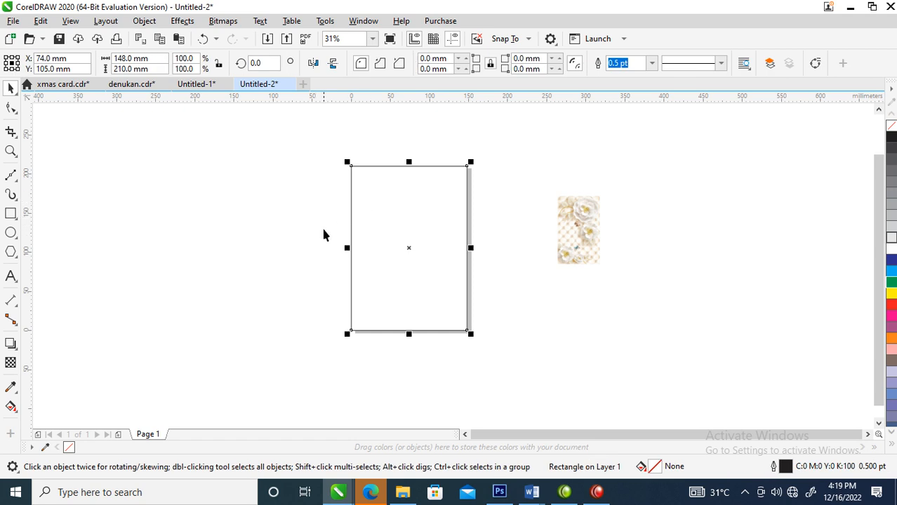
left_click(367, 223)
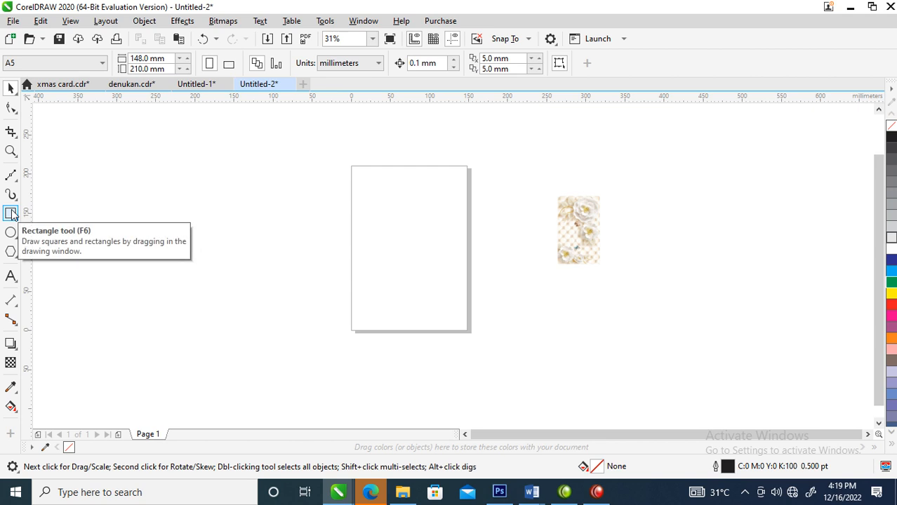
left_click(11, 214)
left_click(348, 248)
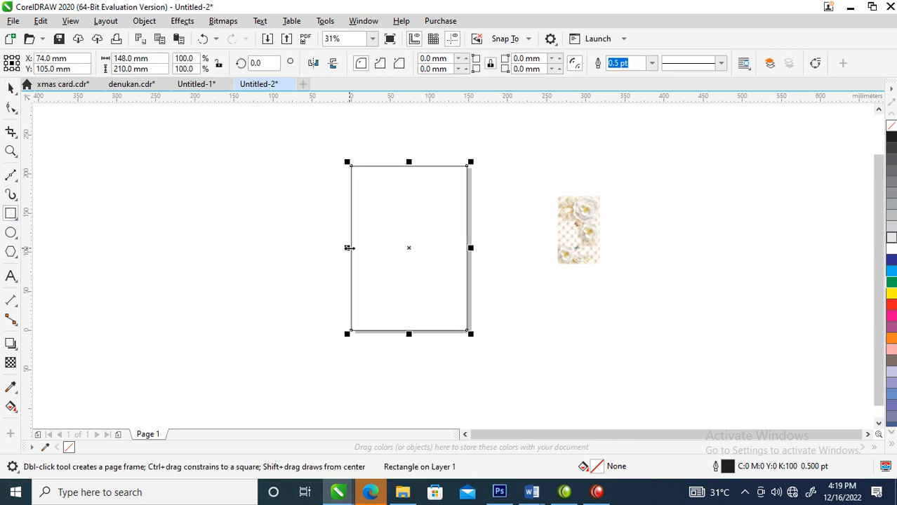
key("space")
Step: Duplicate the page frame beside the page and centre the copy horizontally on the original
scroll(364, 250, "down", 1)
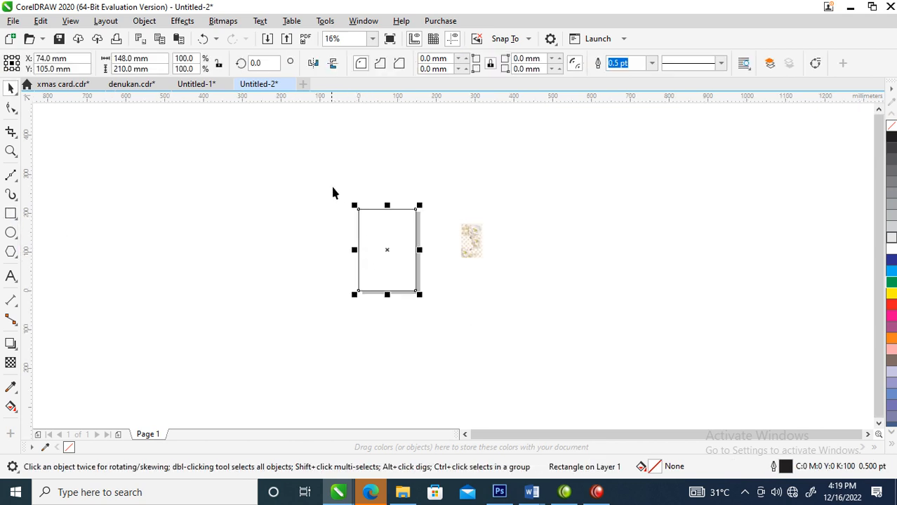
key("z")
left_click_drag(289, 161, 493, 338)
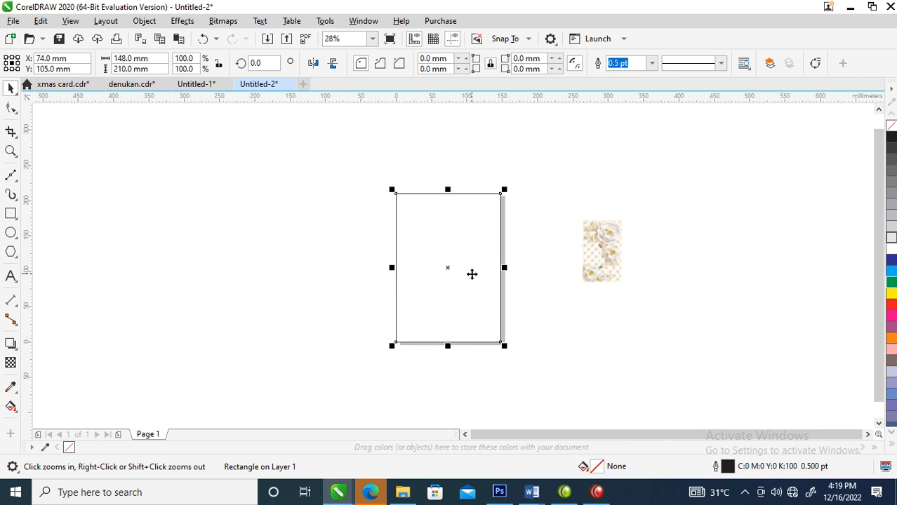
left_click_drag(472, 271, 295, 278)
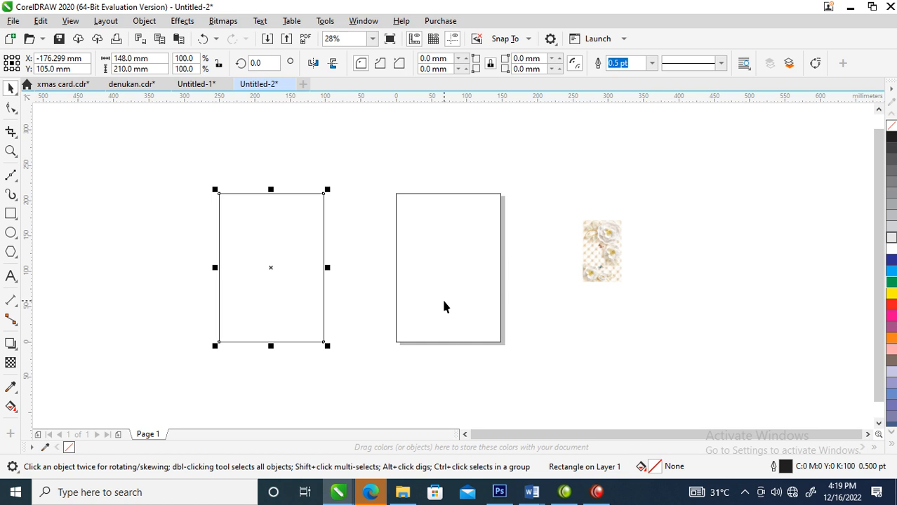
left_click(437, 232, "shift")
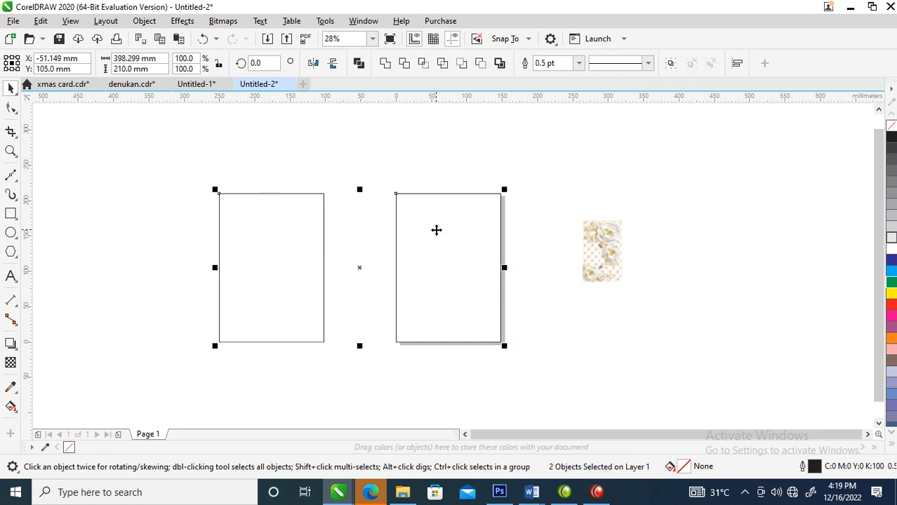
key("c")
left_click(288, 202)
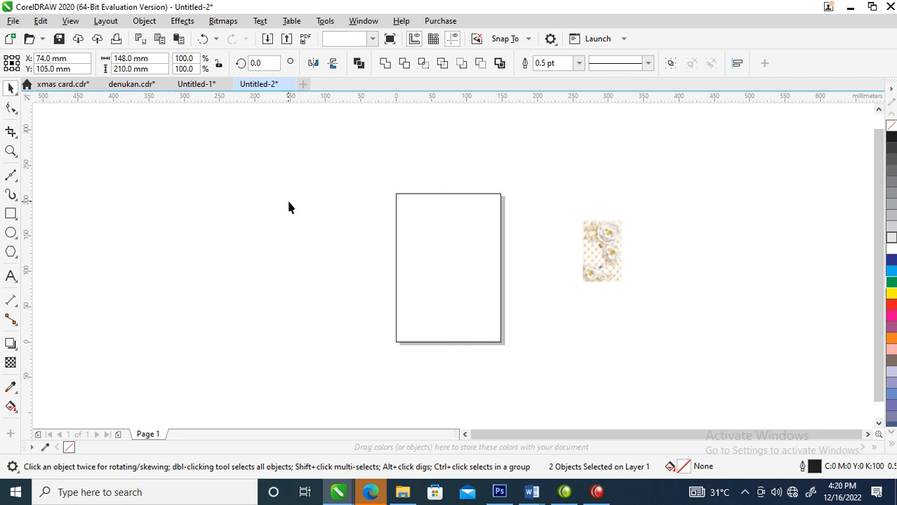
Step: Reduce the copied rectangle's height from its upper edge to about 85 mm and convert it to curves
left_click(451, 231)
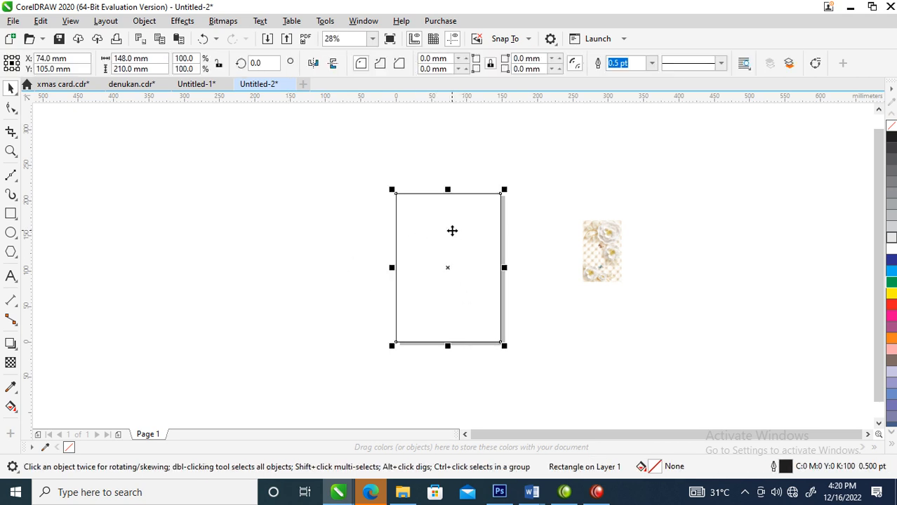
left_click_drag(447, 190, 458, 282)
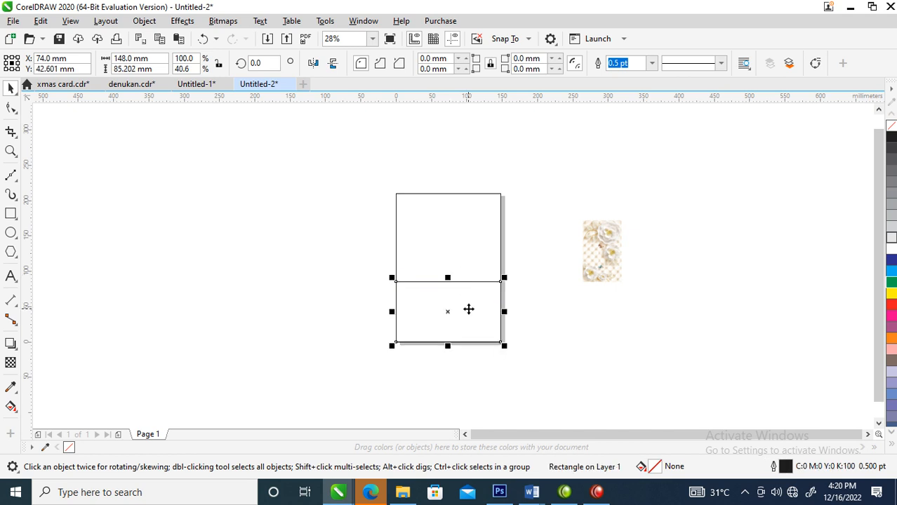
key("z")
left_click_drag(326, 138, 571, 391)
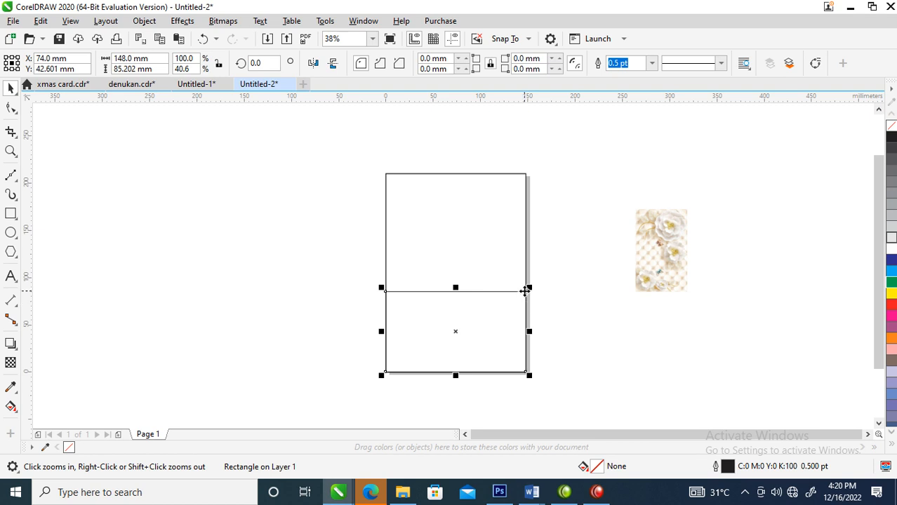
right_click(490, 330)
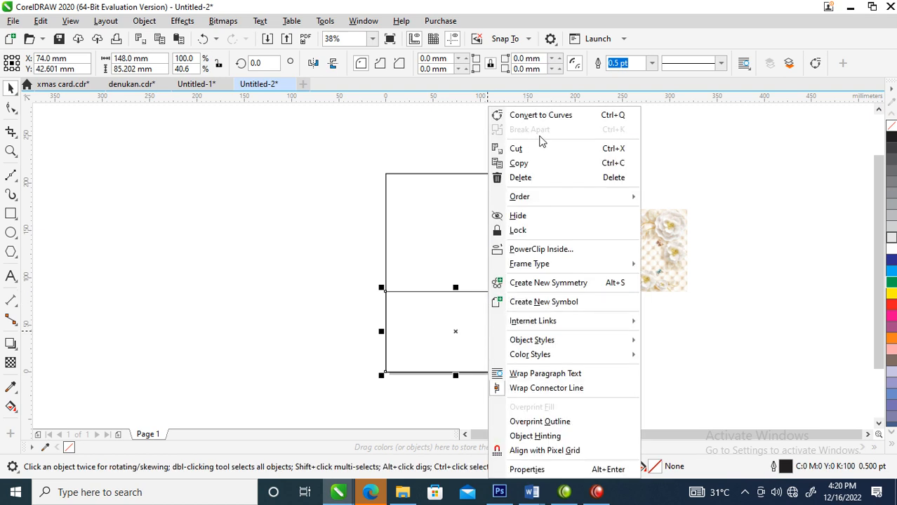
left_click(537, 116)
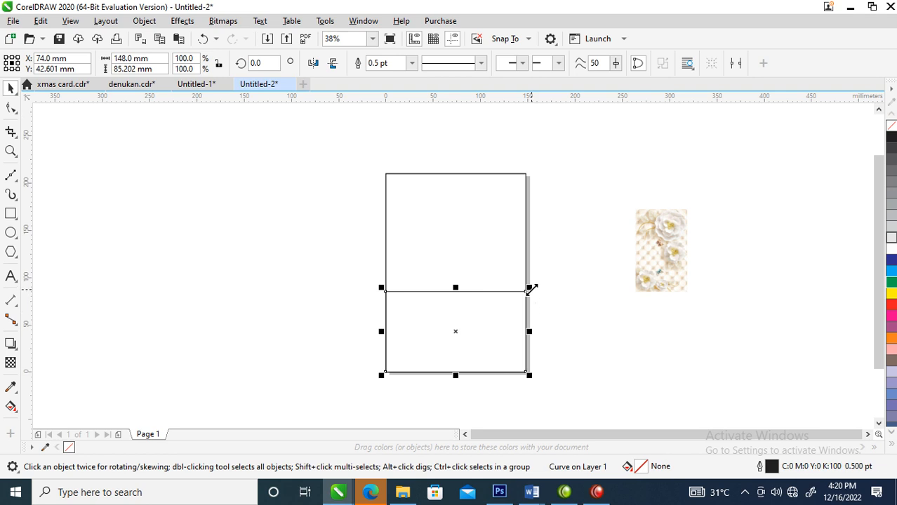
Step: Move the curve's upper-right node inward and downward, and stretch the shape upward to a height of about 117 mm
left_click(11, 108)
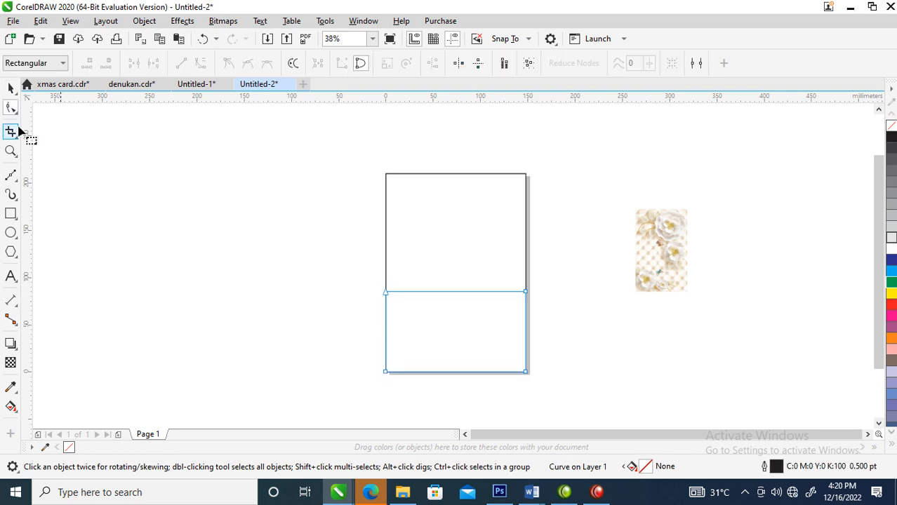
left_click_drag(526, 292, 492, 339)
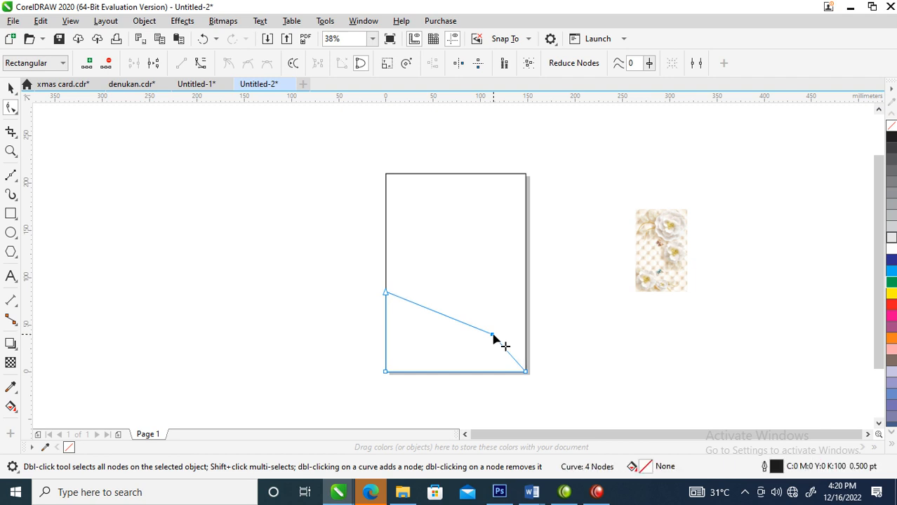
key("space")
left_click_drag(456, 287, 455, 258)
key("F10")
key("space")
Step: Duplicate the polygon in place and lower the copy's upper-left node to give it a height of about 99 mm
left_click_drag(473, 318, 601, 318)
right_click(600, 319)
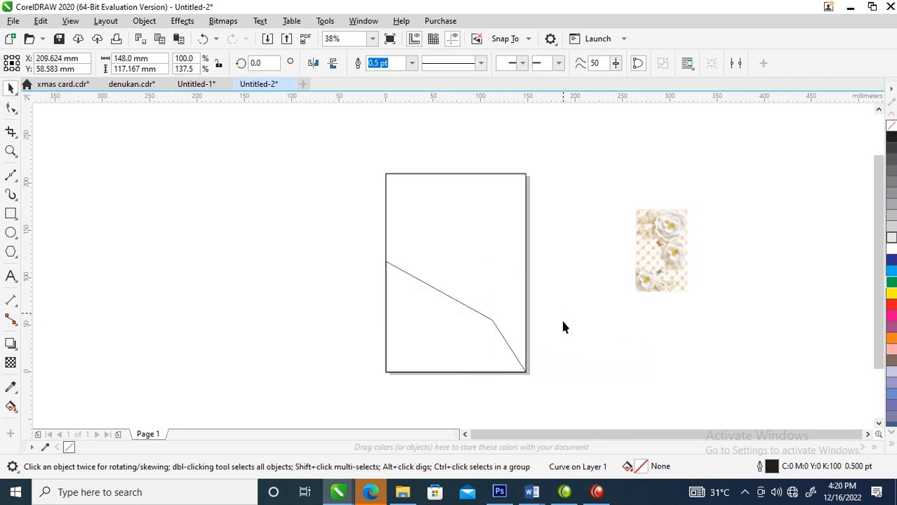
left_click(461, 342, "shift")
key("ctrl+z")
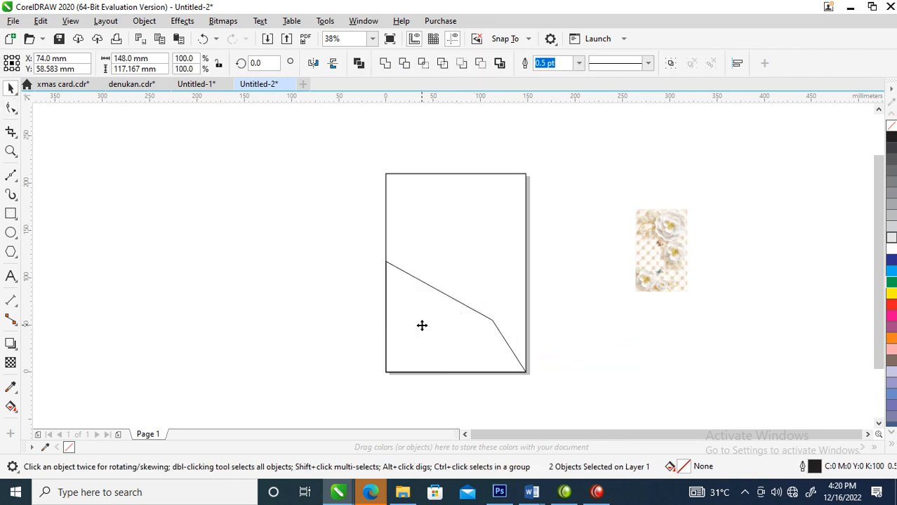
left_click(553, 324)
key("F10")
left_click(407, 326)
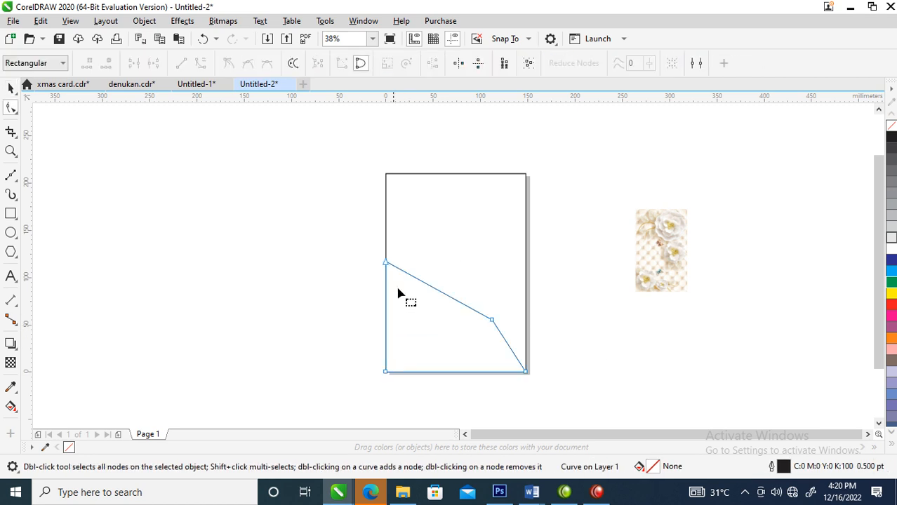
left_click_drag(388, 267, 388, 285)
key("space")
Step: Duplicate the 99 mm high polygon in place and lower the copy's upper-left node to form a third fan edge
left_click_drag(431, 320, 611, 332)
left_click(424, 332, "shift")
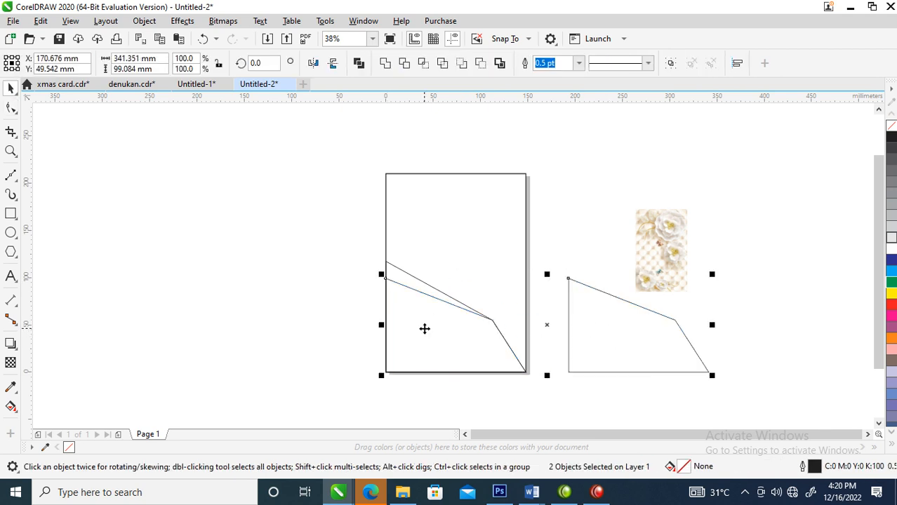
key("c")
left_click(612, 324)
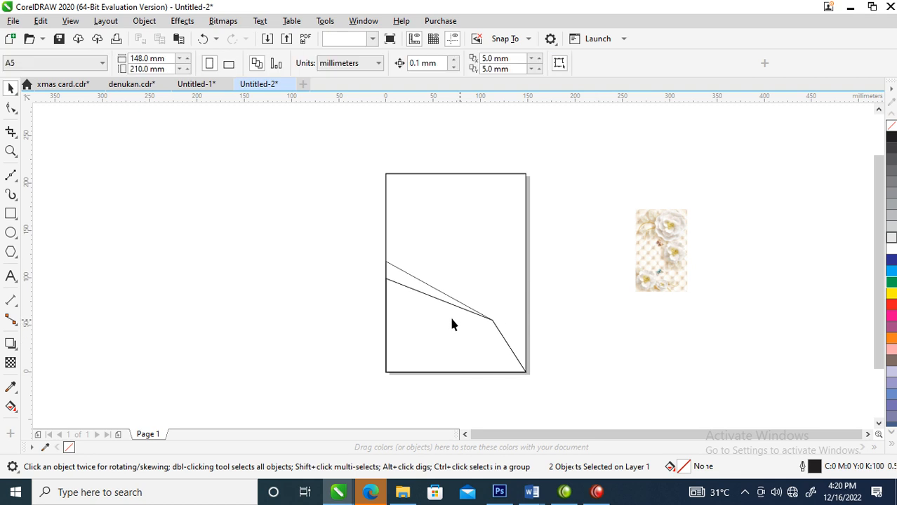
left_click(406, 311)
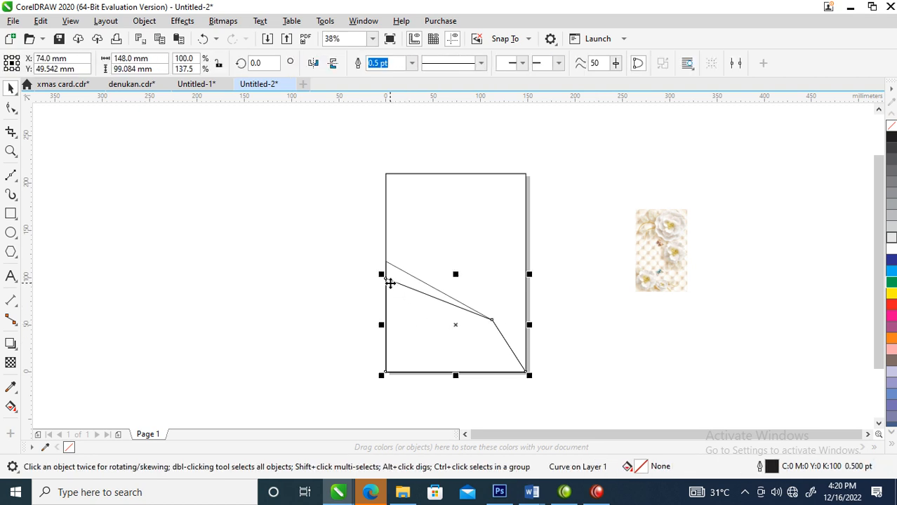
left_click(11, 108)
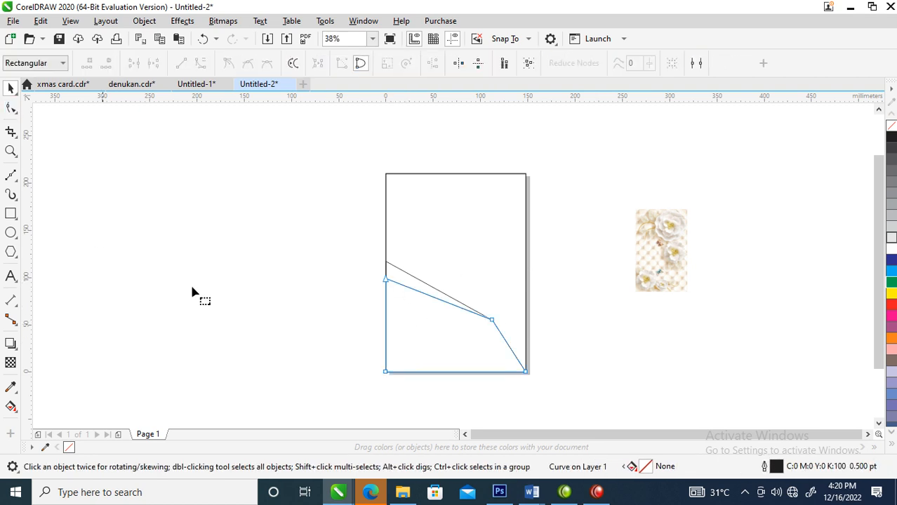
left_click_drag(386, 280, 386, 296)
key("space")
Step: Duplicate the third polygon in place and lower the copy's upper-left node to a height of about 72 mm
left_click_drag(412, 341, 584, 345)
right_click(584, 345)
left_click(436, 346, "shift")
key("ctrl+z")
left_click(572, 345)
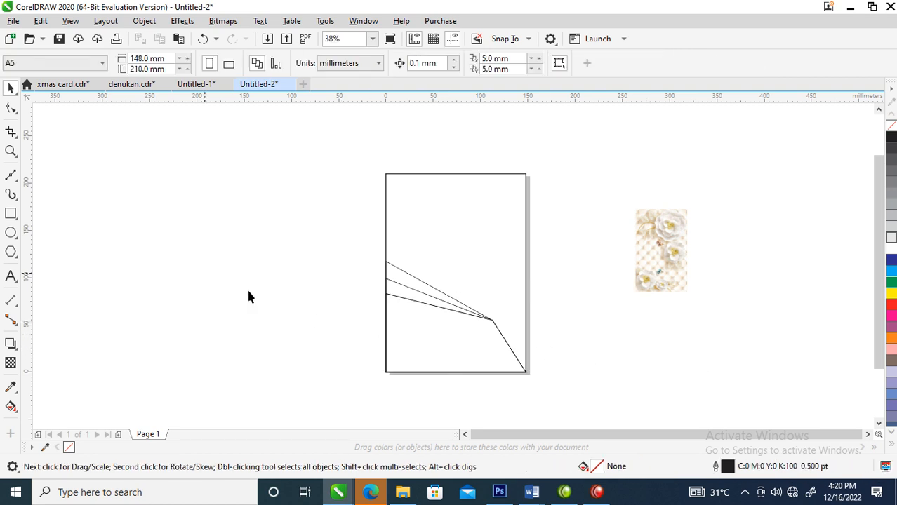
key("F10")
left_click(393, 310)
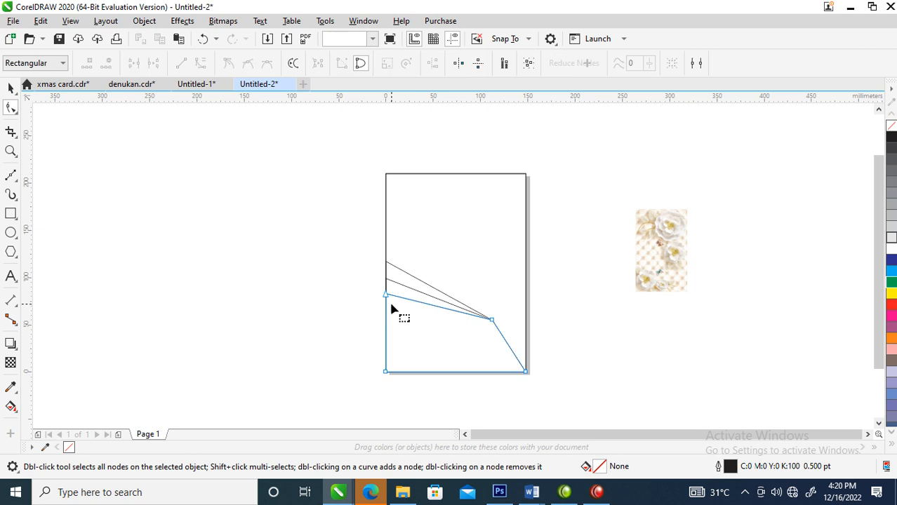
left_click_drag(384, 296, 384, 306)
key("space")
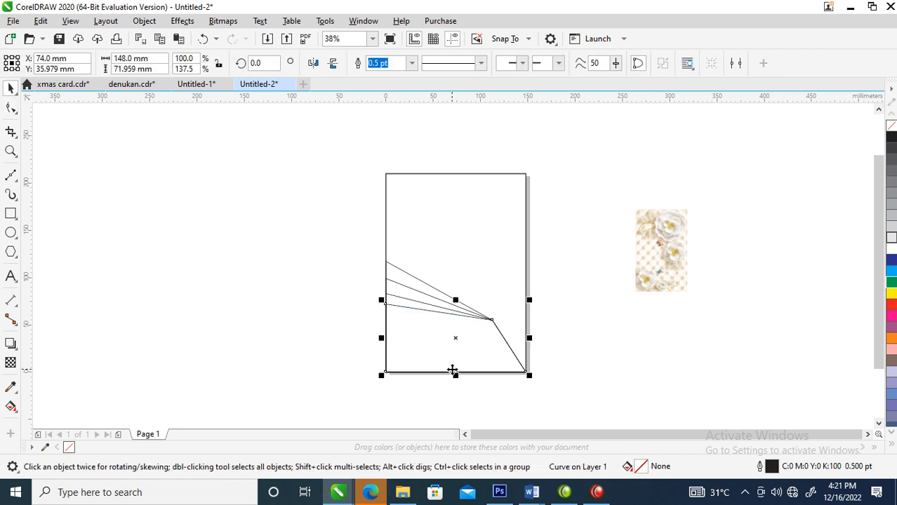
Step: Create a horizontally mirrored, grouped copy of the four fan polygons and centre it on the page frame
left_click_drag(296, 223, 598, 407)
left_click_drag(380, 317, 612, 327)
left_click_drag(632, 371, 494, 369)
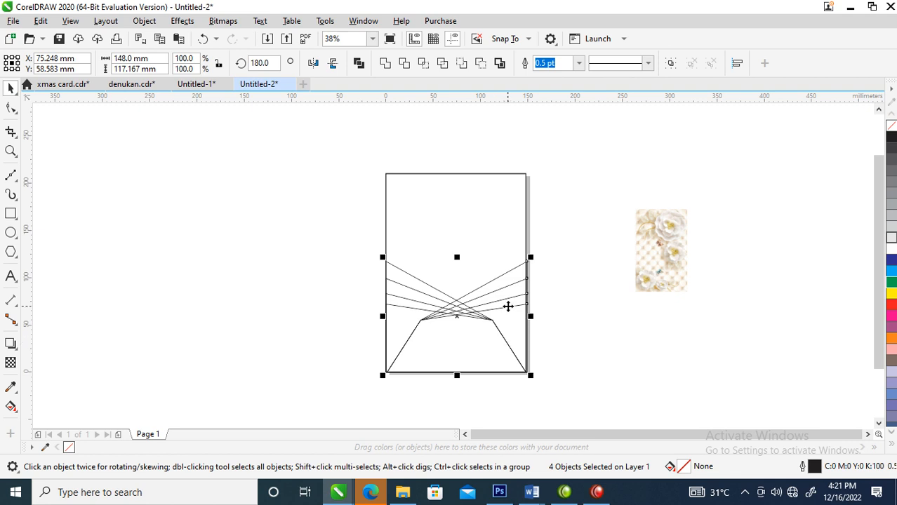
key("ctrl+g")
left_click(472, 213, "shift")
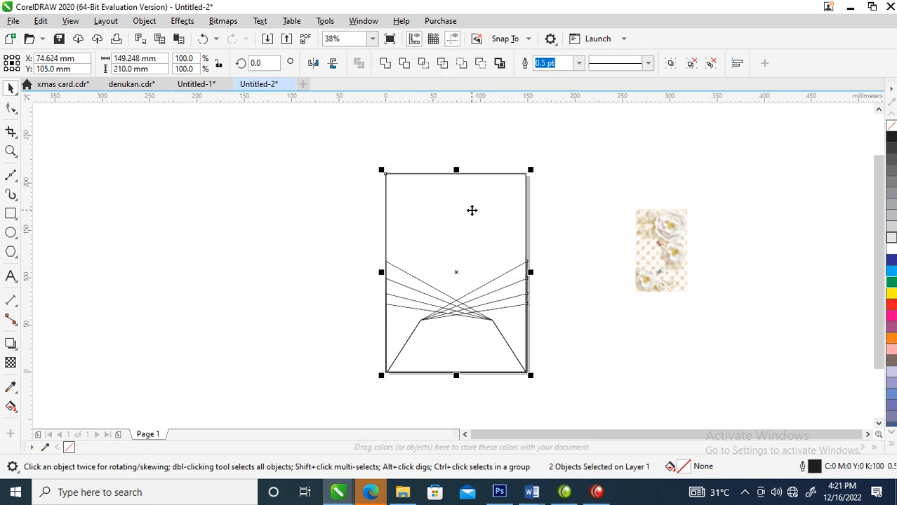
left_click(564, 357)
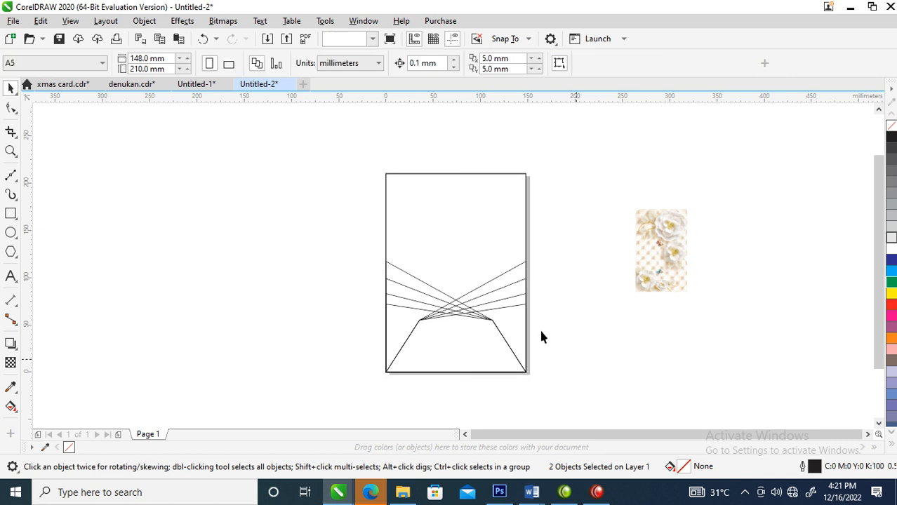
Step: Reduce the mirrored group's height from its upper edge to about 82 mm and ungroup it completely
left_click(516, 281)
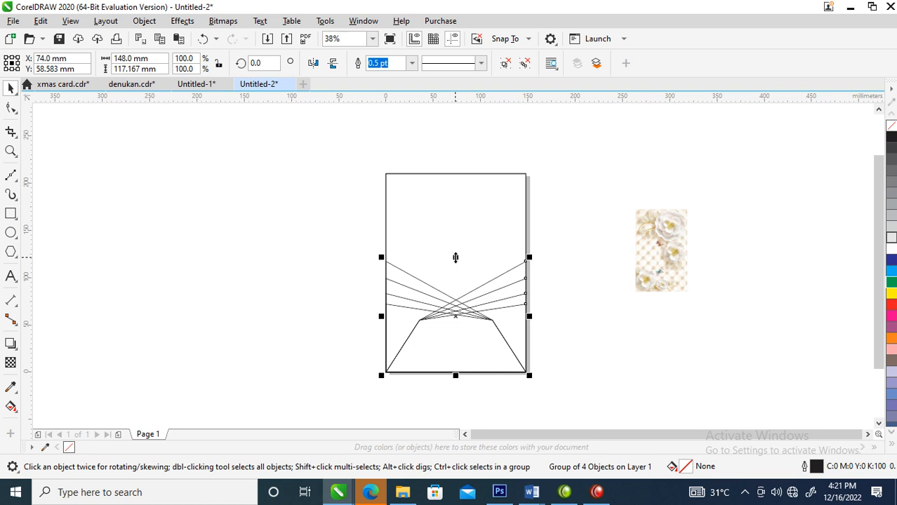
left_click_drag(456, 257, 456, 290)
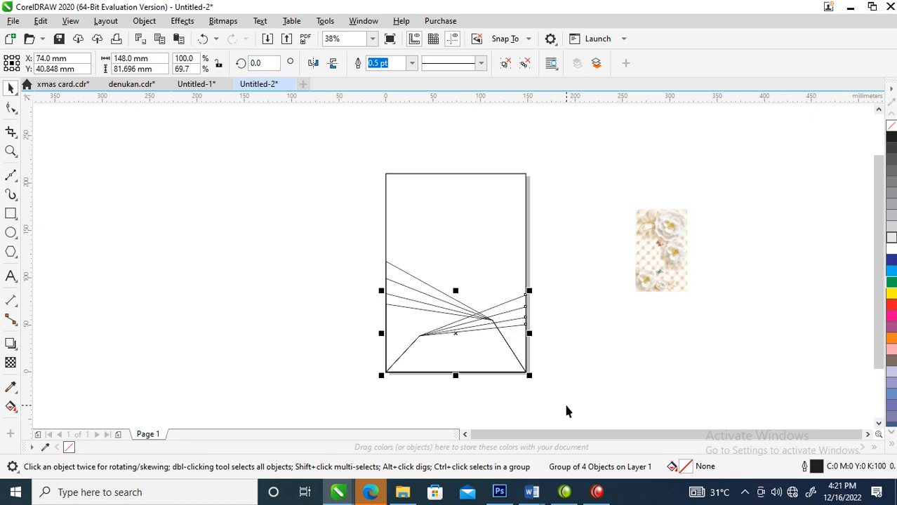
left_click(525, 63)
left_click(597, 314)
Step: Delete the two lowest polygons of the mirrored set
left_click(516, 328)
key("Delete")
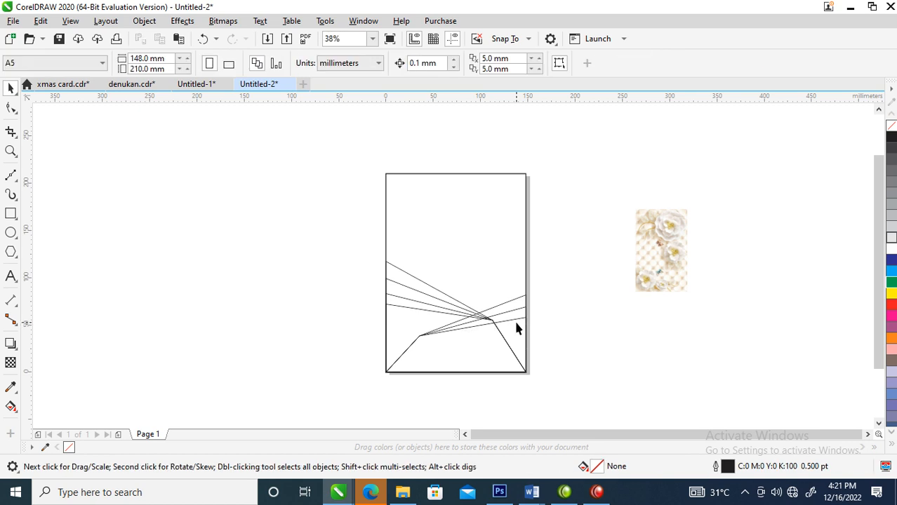
left_click(517, 319)
key("Delete")
Step: Fill all six remaining fan polygons with white
left_click(508, 306)
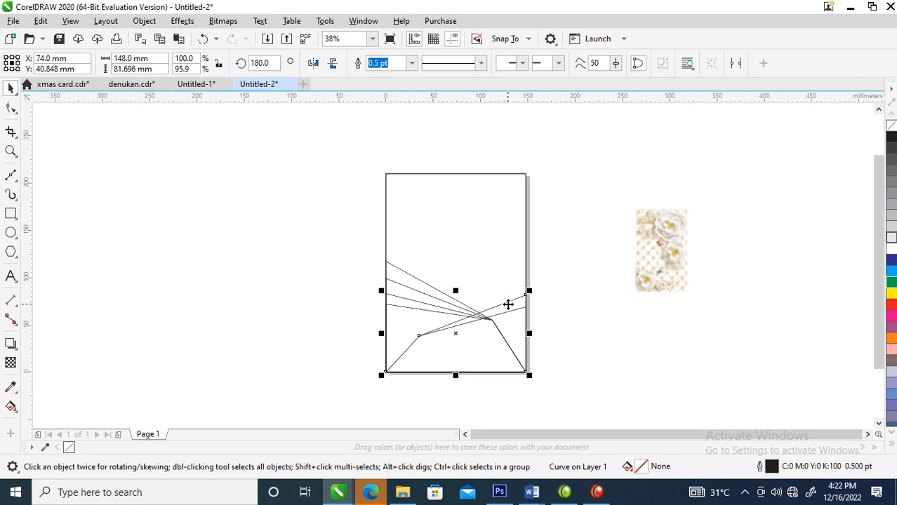
left_click_drag(287, 226, 630, 387)
left_click(892, 248)
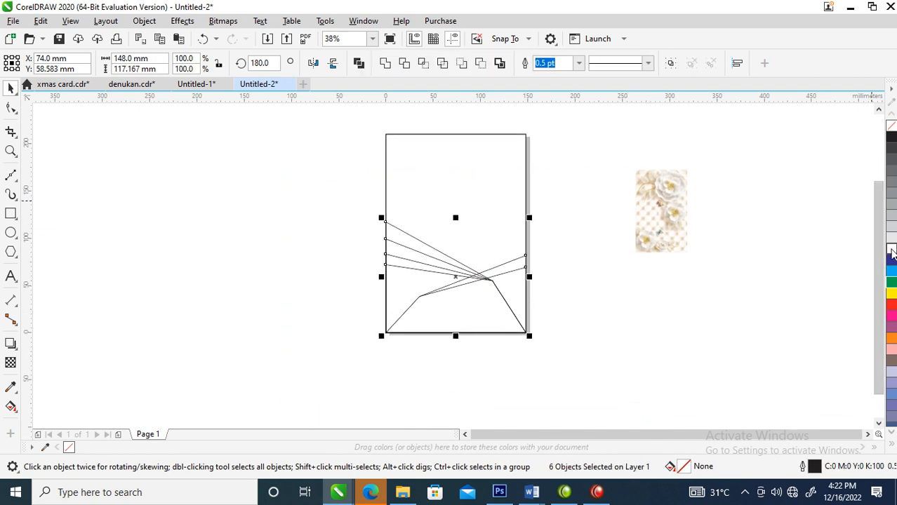
left_click(594, 268)
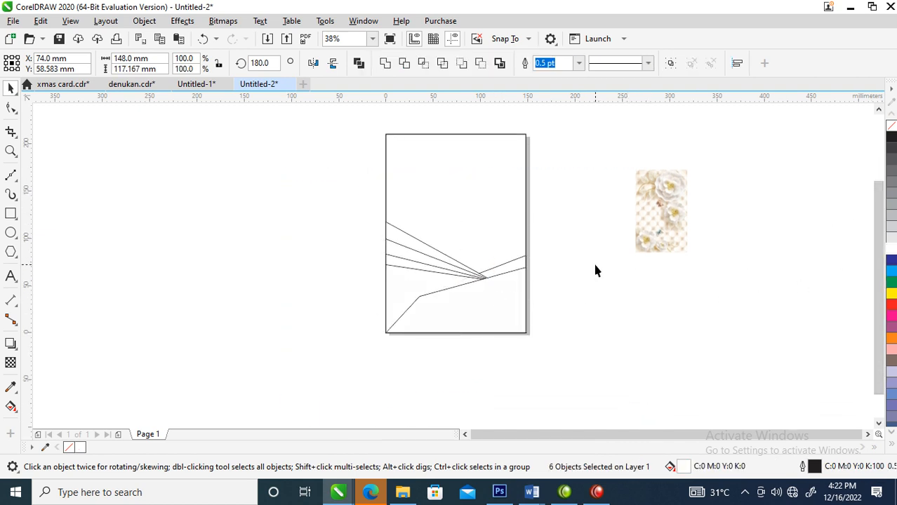
left_click(424, 310)
left_click(411, 253)
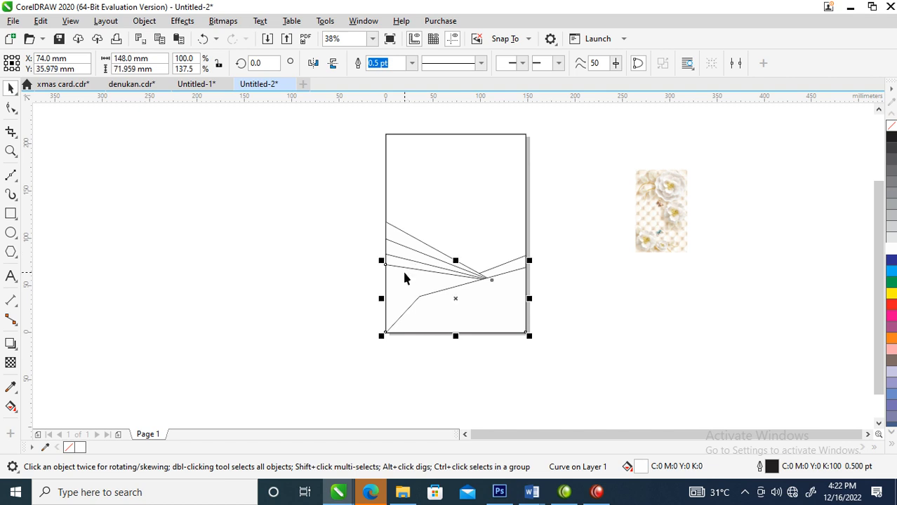
left_click(498, 307)
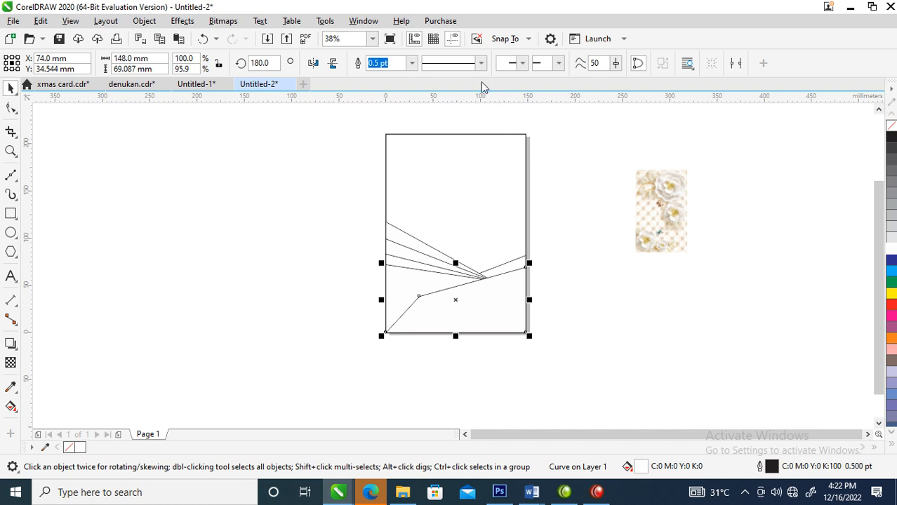
left_click(546, 337)
left_click(460, 297)
left_click_drag(481, 299, 482, 337)
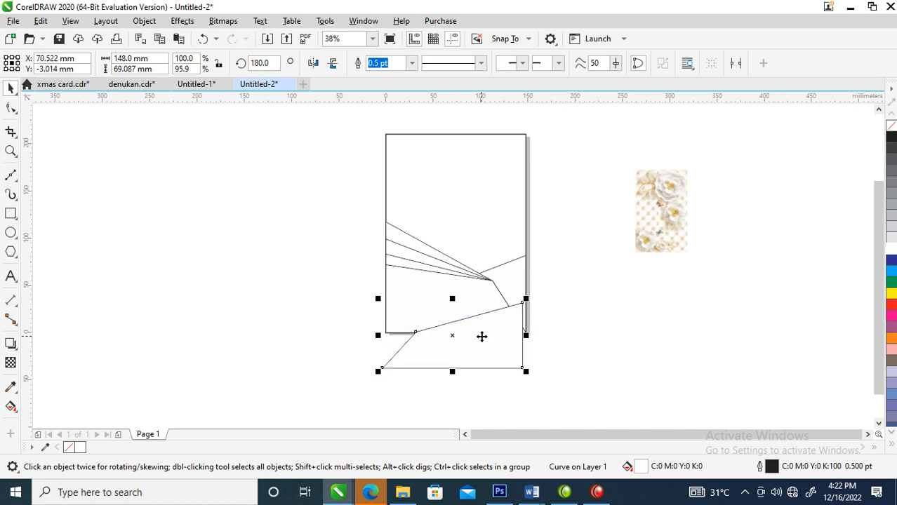
key("ctrl+z")
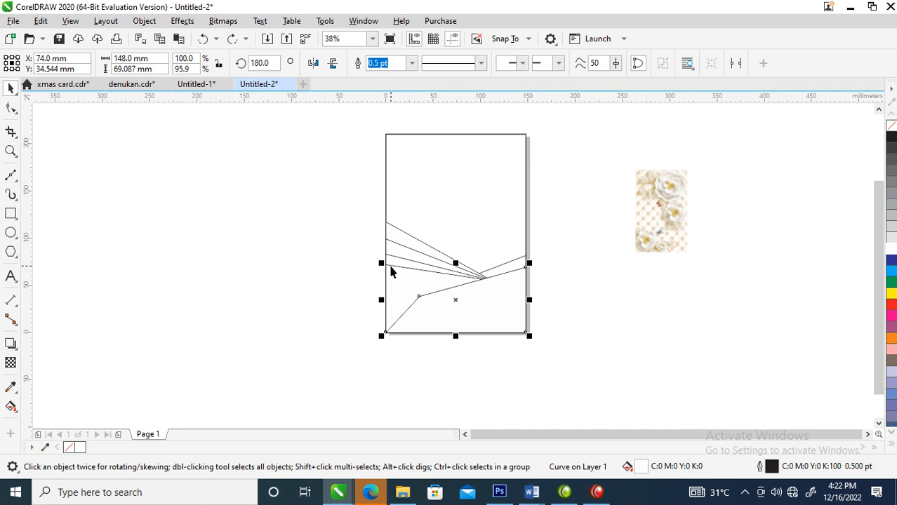
Step: Weld the lowest fan polygon and the lowest mirrored polygon into one shape
left_click(390, 264, "shift")
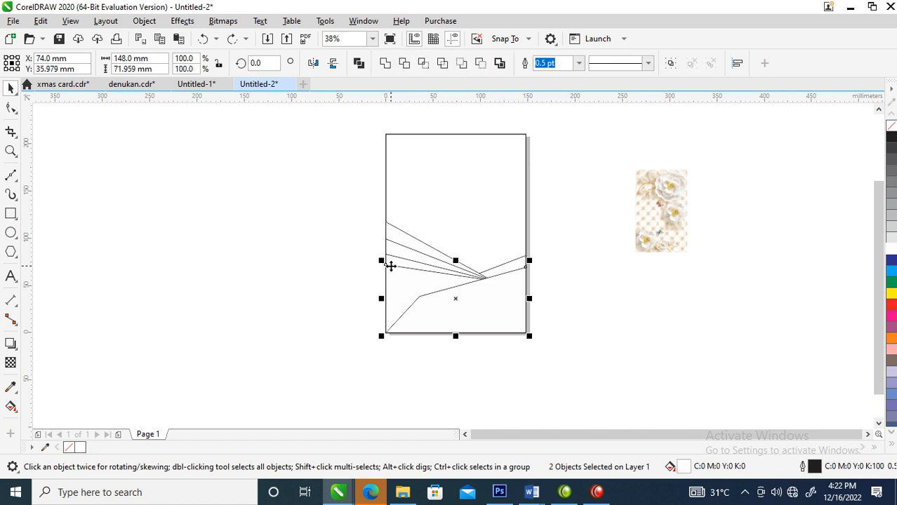
left_click(404, 63)
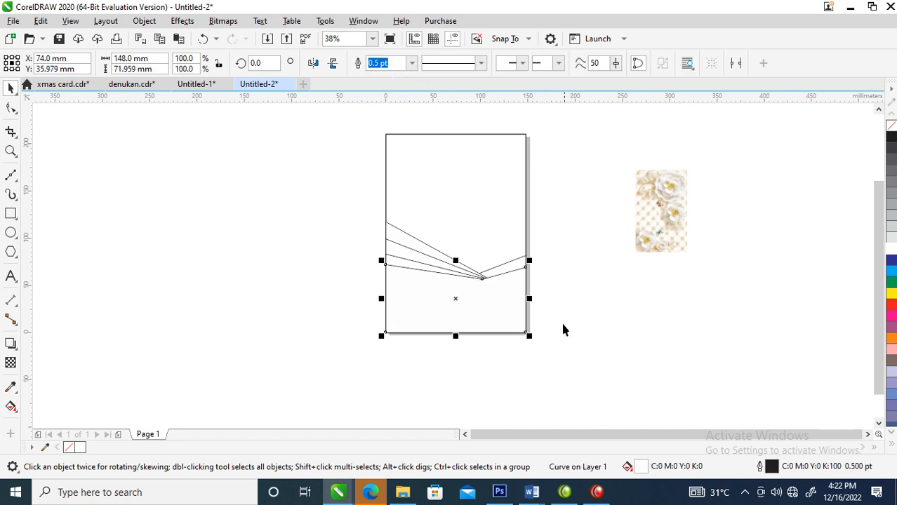
left_click(579, 252)
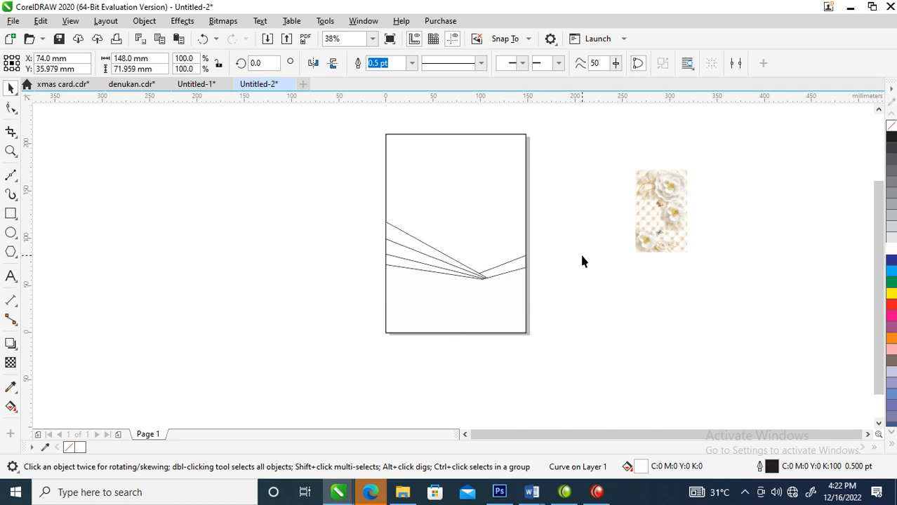
Step: Reposition the floral image beside the page frame and enlarge it to about 125 by 200 mm
left_click(527, 162)
left_click_drag(677, 226, 630, 222)
left_click_drag(640, 257, 674, 304)
left_click_drag(585, 181, 622, 245)
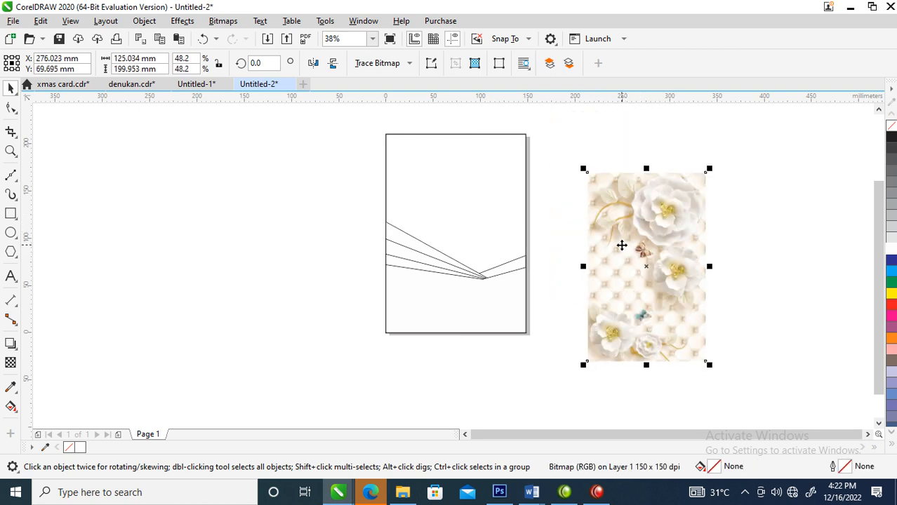
Step: Convert the floral image to a 300 dpi bitmap in Grayscale (8-bit) mode with anti-aliasing and a transparent background
left_click(143, 20)
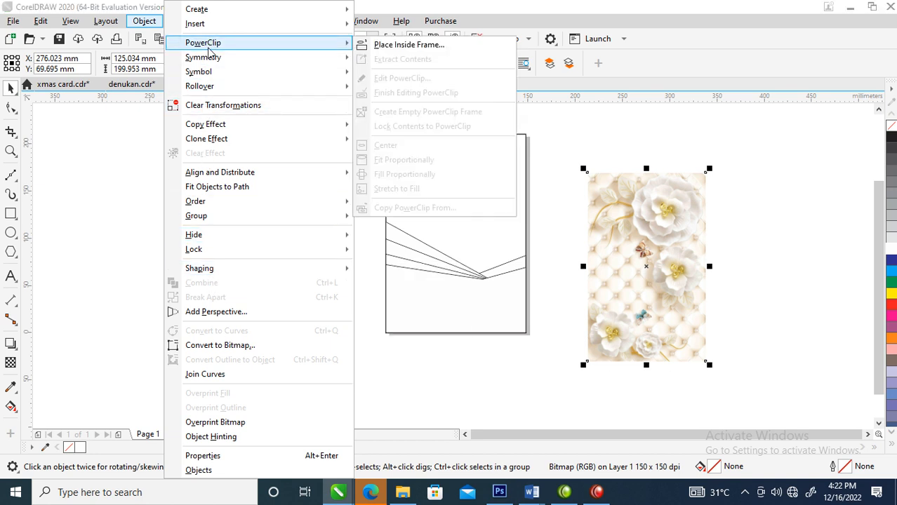
left_click(156, 21)
left_click(156, 21)
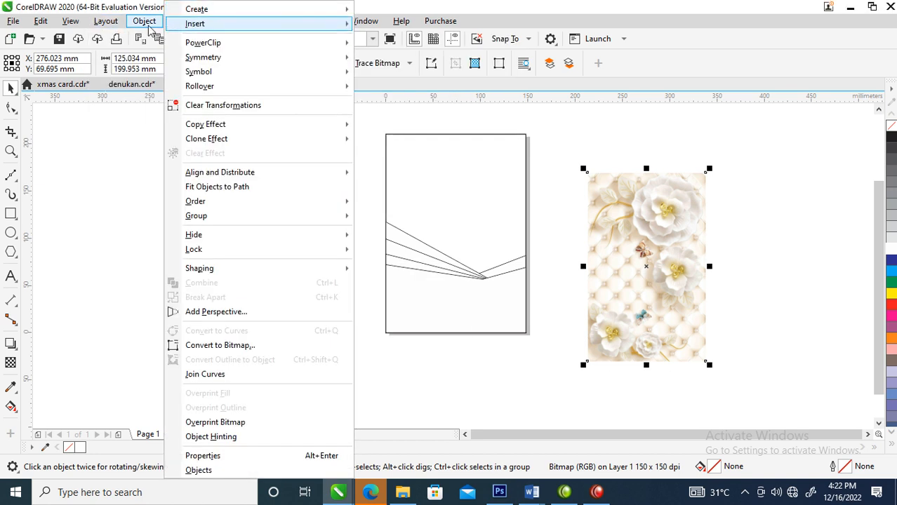
left_click(153, 22)
left_click(222, 23)
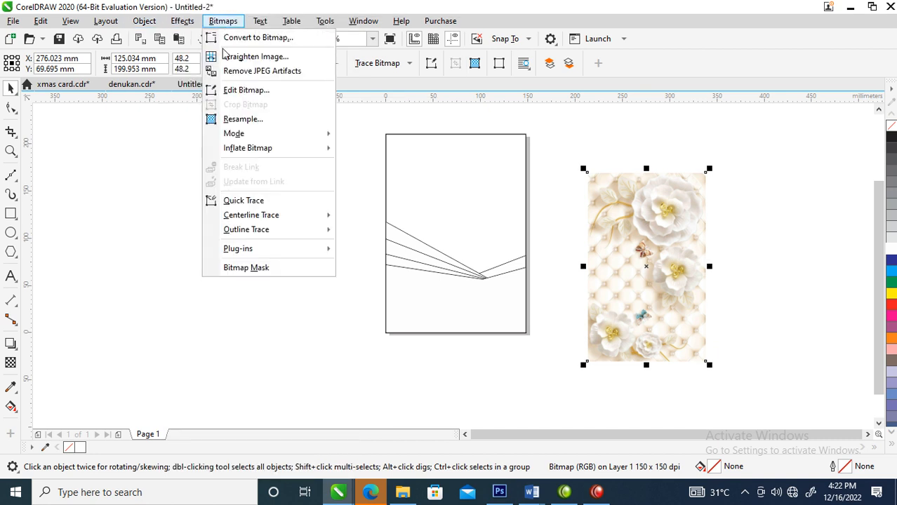
left_click(255, 38)
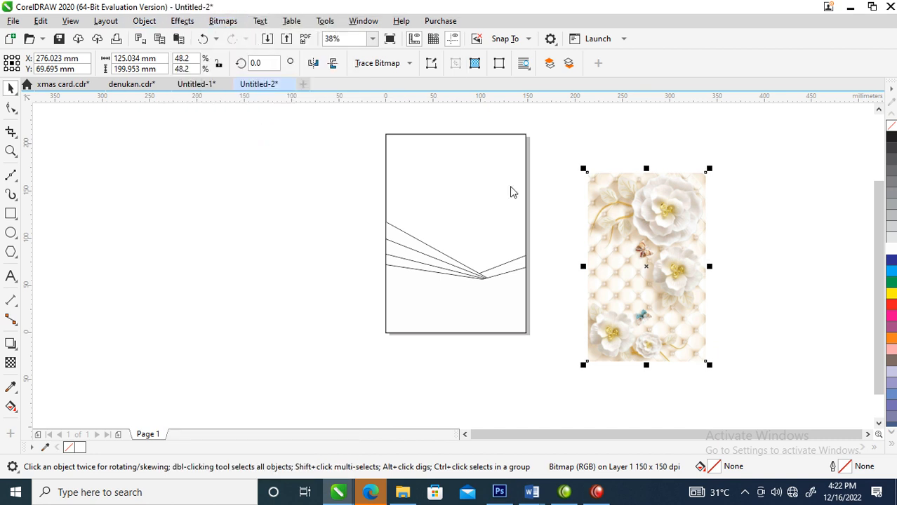
left_click(536, 206)
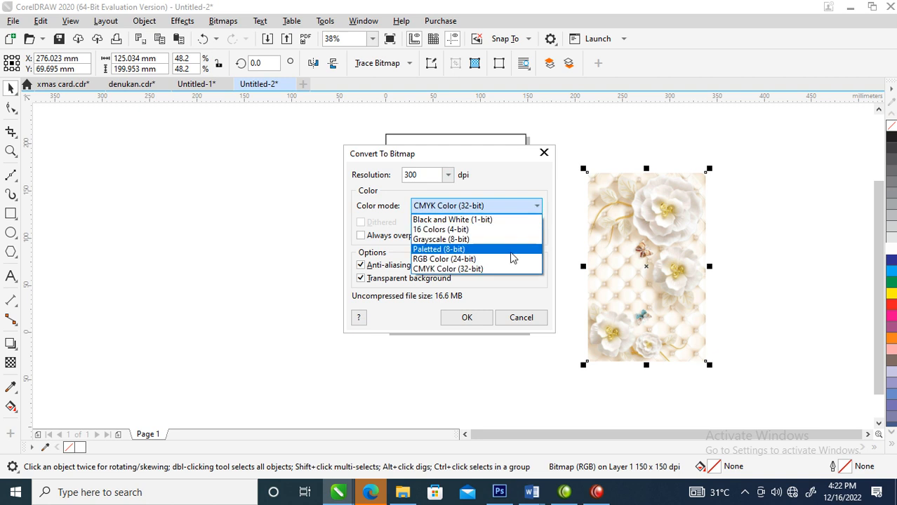
left_click(453, 240)
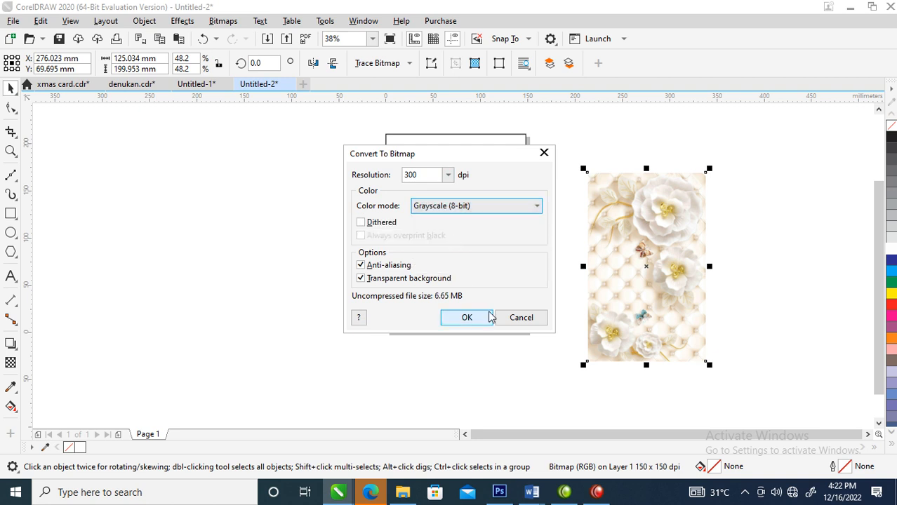
left_click(466, 318)
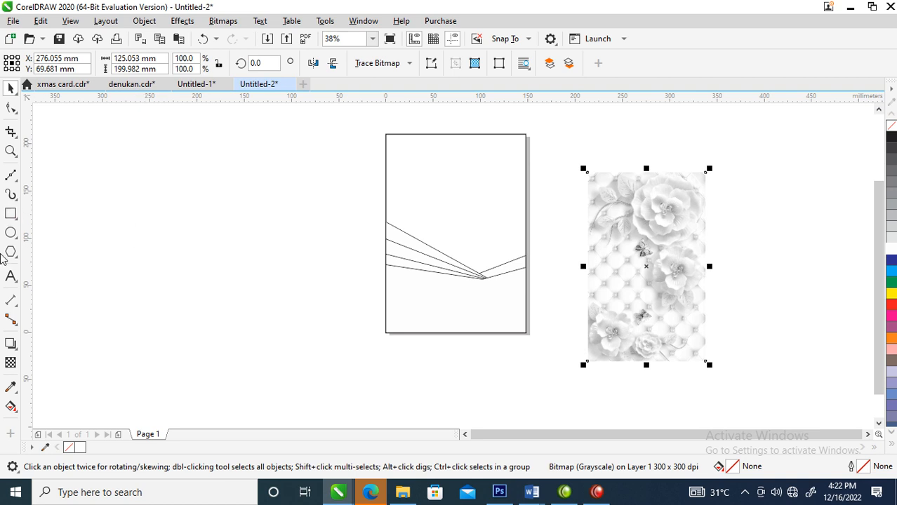
Step: Draw a rectangle of about 123 by 195 mm over the grayscale floral image
left_click(11, 214)
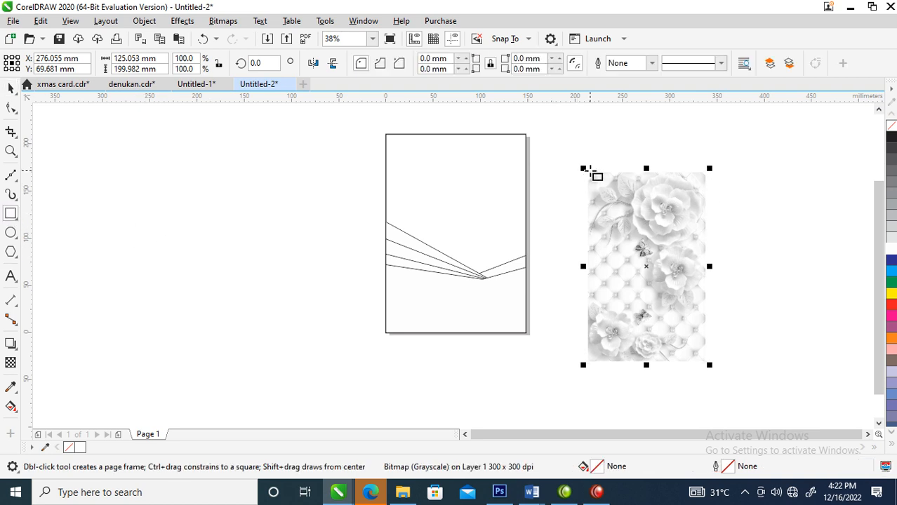
left_click_drag(590, 172, 707, 357)
key("space")
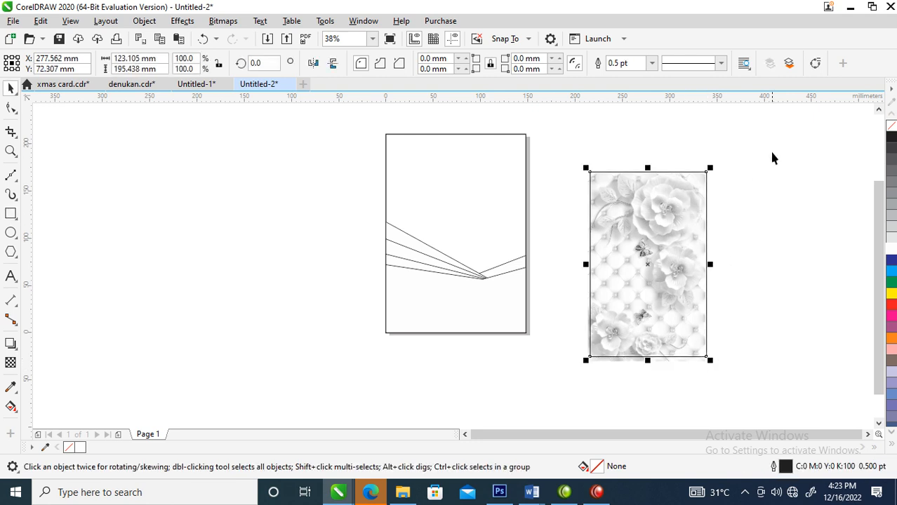
Step: Place a copy of the grayscale floral image with its rectangle on the opposite side of the page frame
left_click_drag(770, 152, 620, 316)
left_click_drag(542, 416, 542, 414)
mouse_move(593, 330)
left_mouse_down()
mouse_move(211, 280)
mouse_move(238, 272)
left_mouse_up()
Step: Fill the copied image's rectangle with a uniform dark red, C20 M100 Y100 K22
left_click(288, 150)
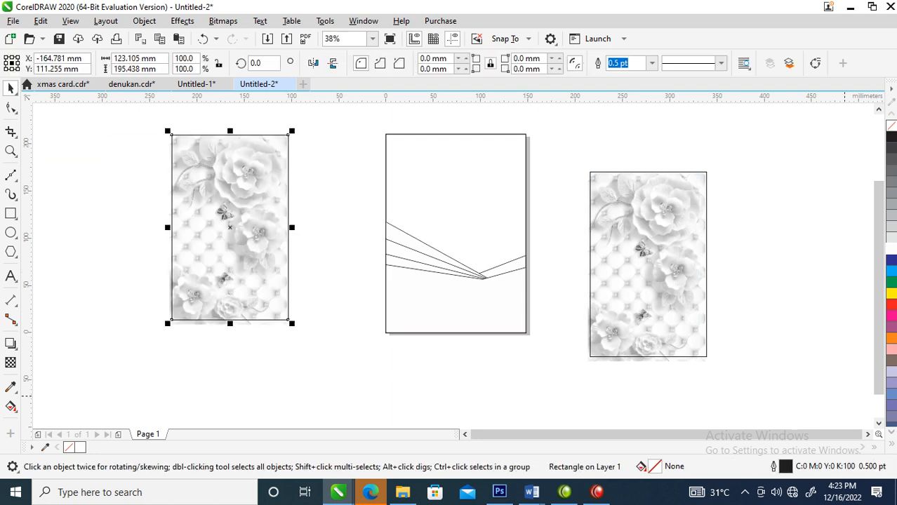
left_click(891, 307)
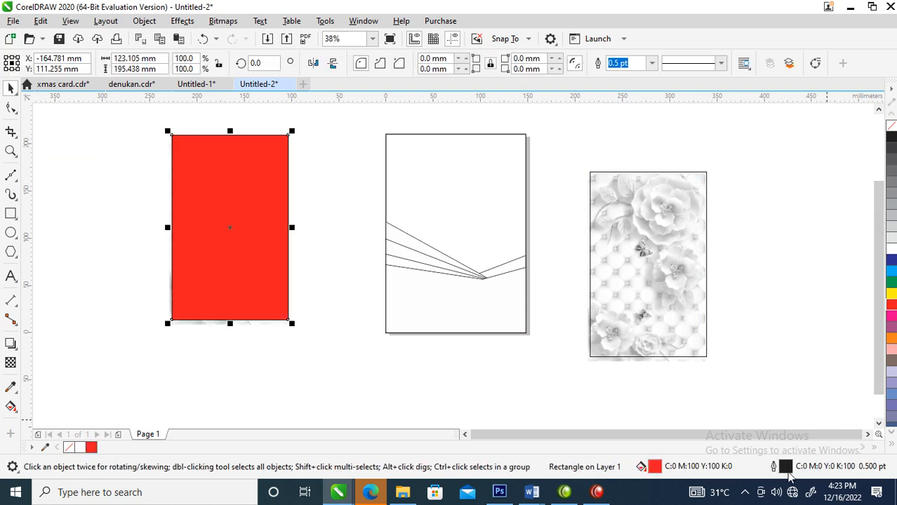
double_click(654, 466)
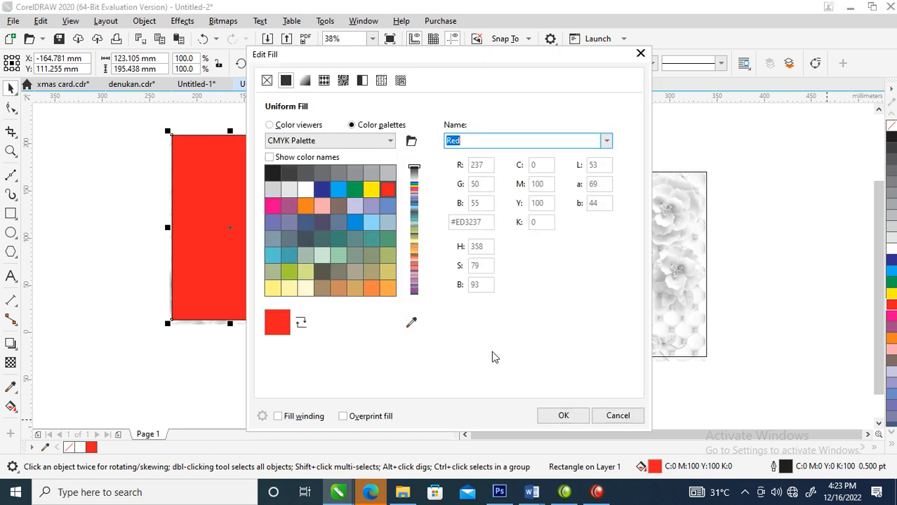
left_click(269, 125)
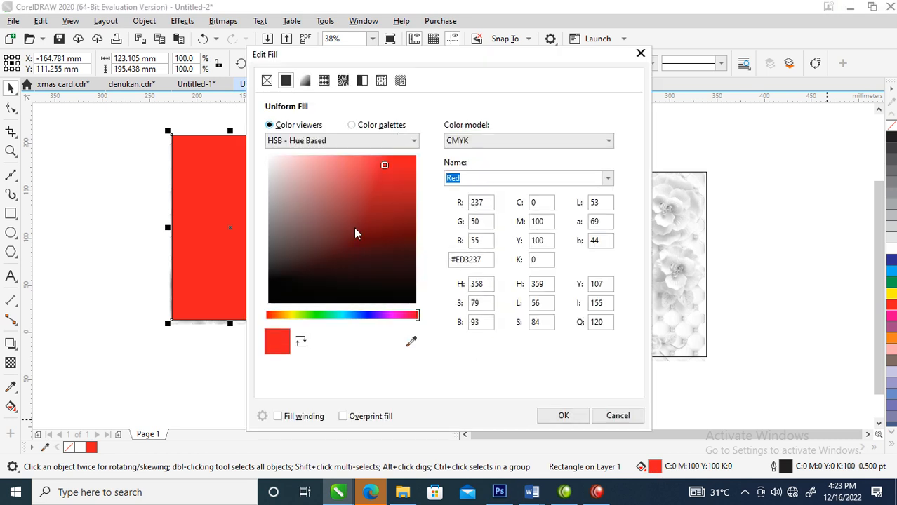
left_click(408, 206)
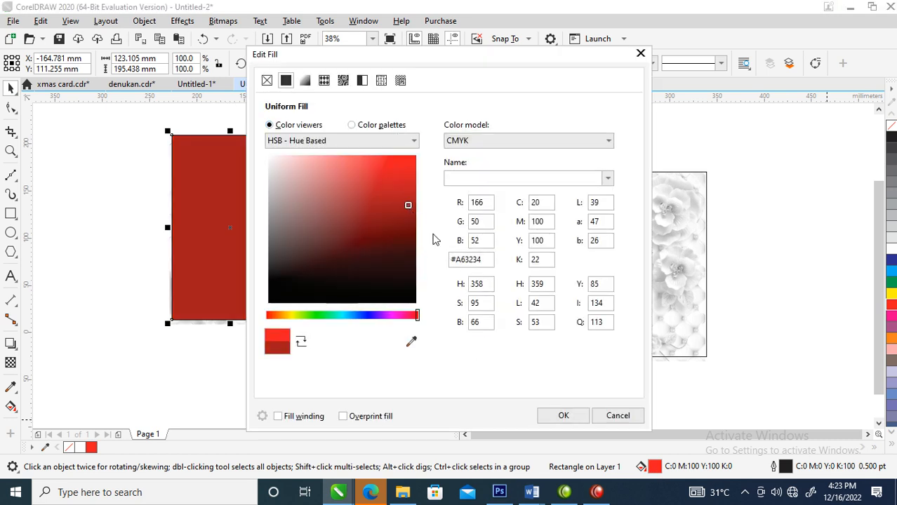
left_click(563, 415)
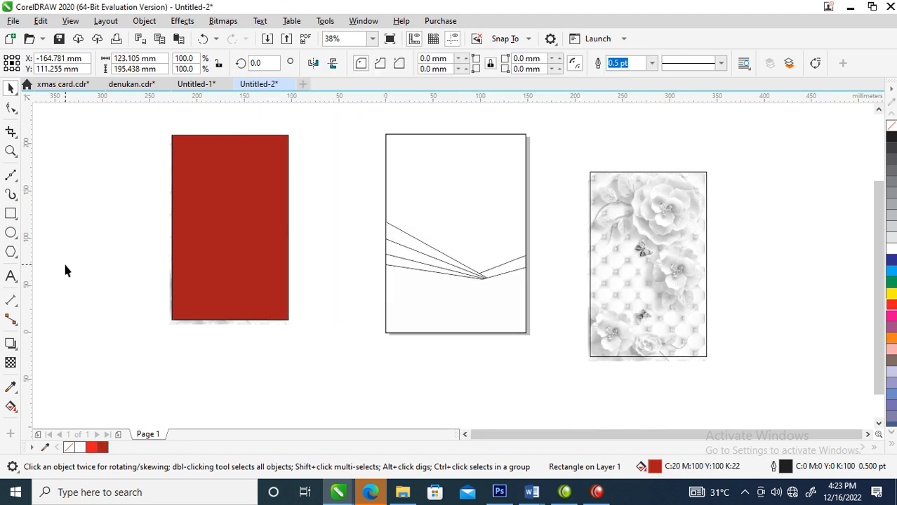
Step: Apply a uniform transparency of 50 to the dark red rectangle and set its merge mode to Subtract
left_click(11, 363)
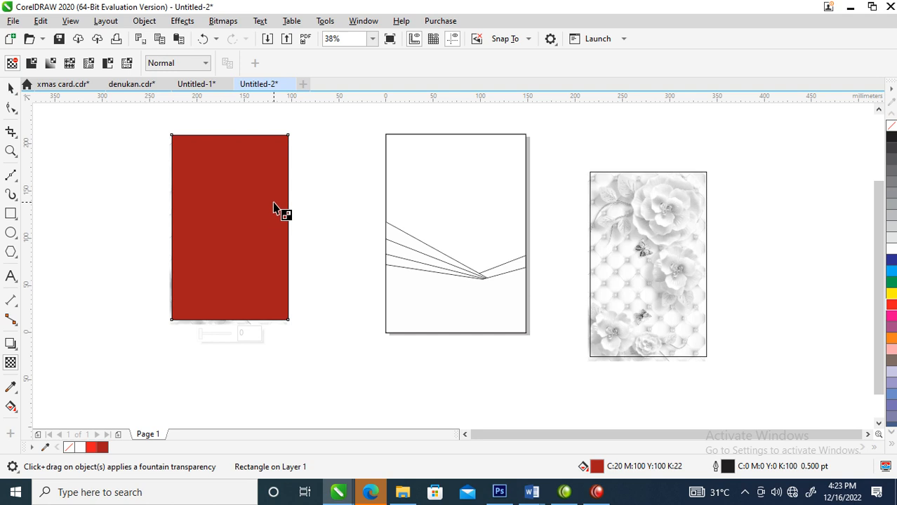
left_click(31, 63)
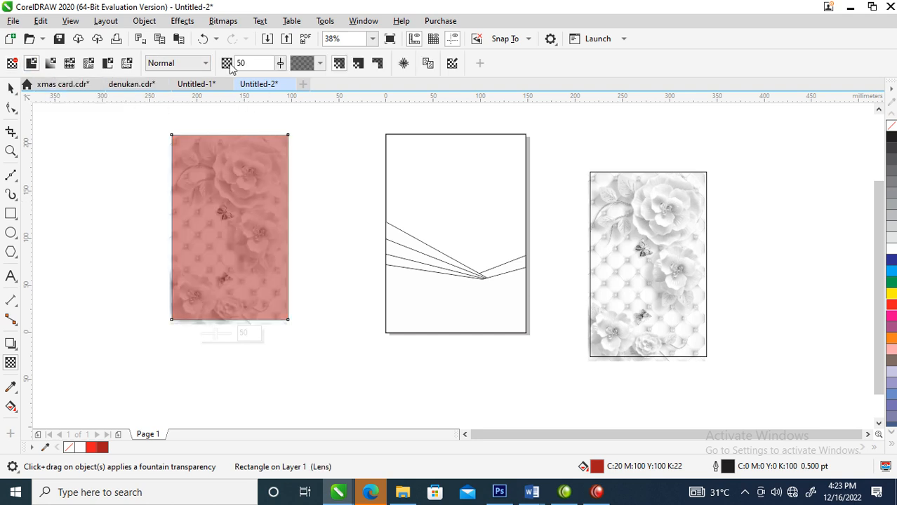
left_click(205, 64)
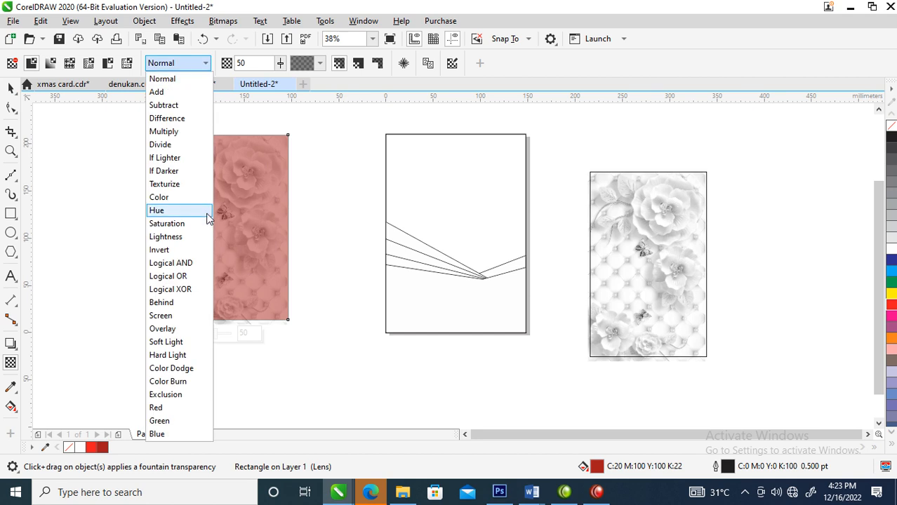
left_click(189, 105)
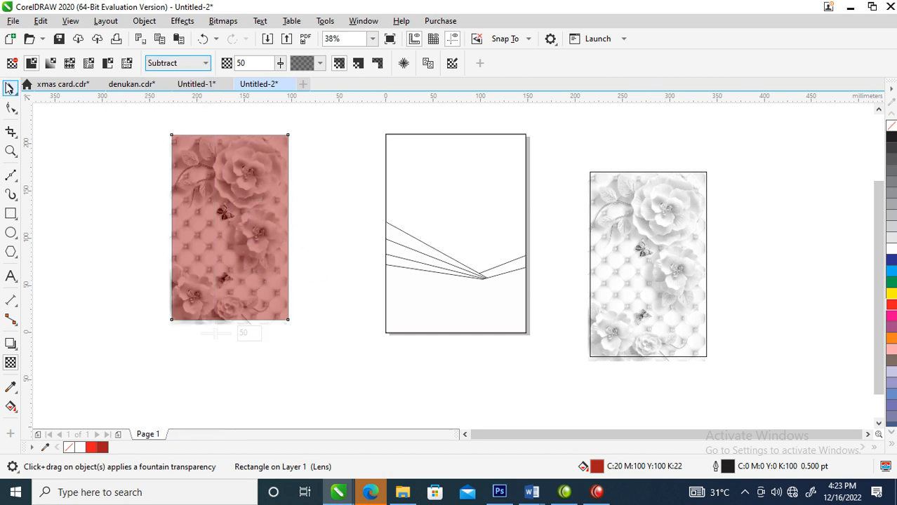
Step: Duplicate the transparent red rectangle and left-align the copy with the original so both overlay the floral image
left_click(10, 88)
left_click_drag(241, 235, 259, 238)
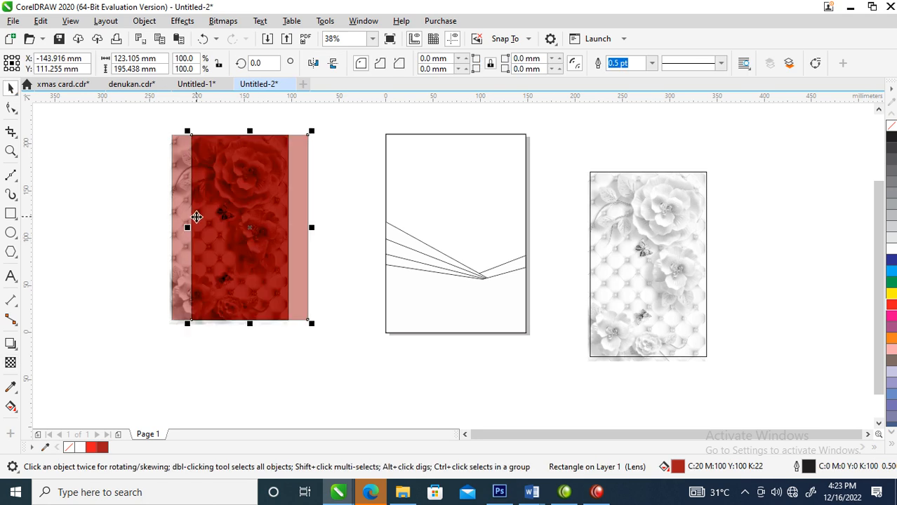
left_click(180, 226, "shift")
key("l")
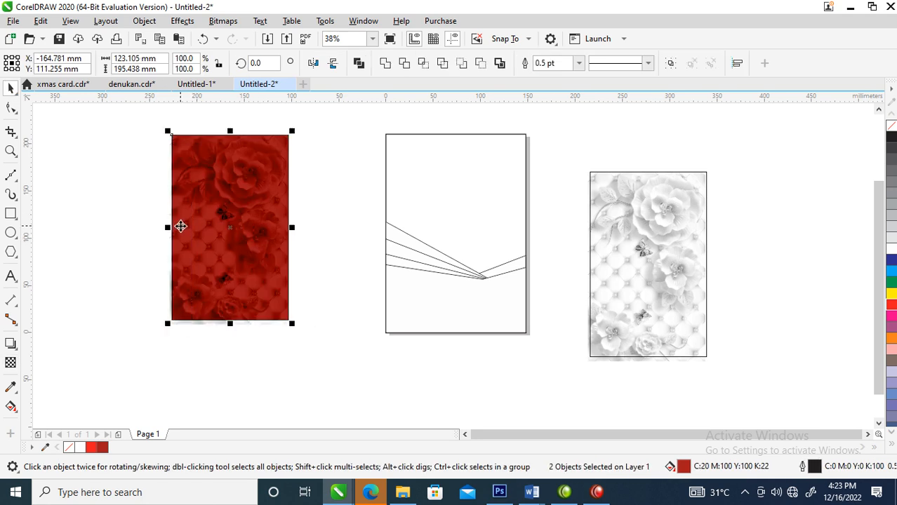
Step: Convert the floral image and its two red overlays into a single 300 dpi bitmap in RGB Color (24-bit) mode
left_click_drag(129, 120, 336, 344)
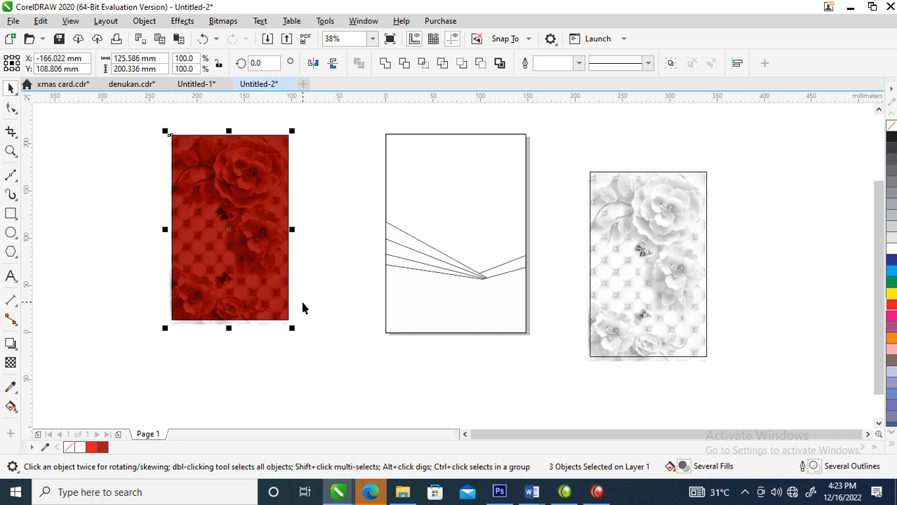
key("alt+b")
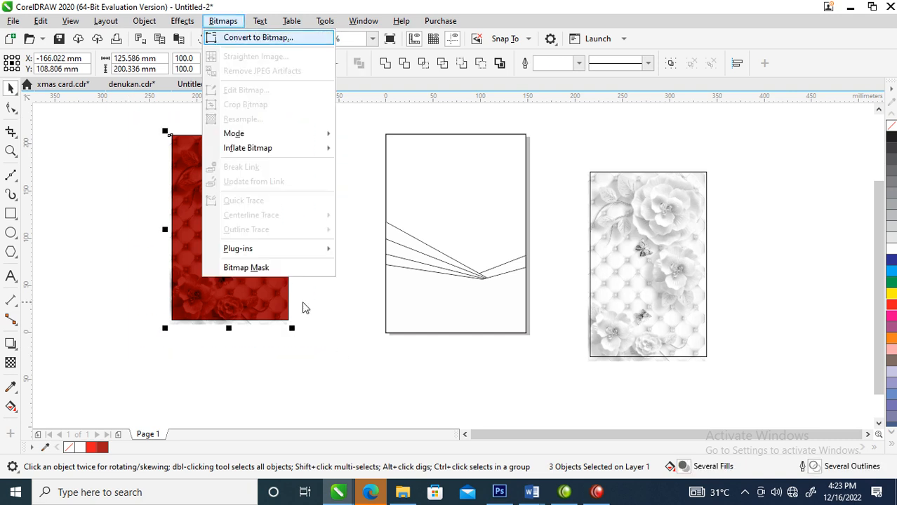
key("Return")
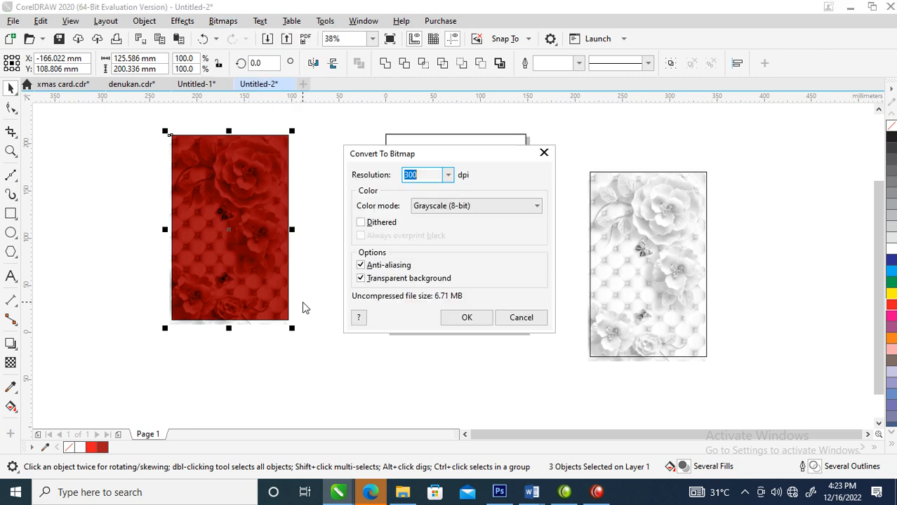
left_click(537, 207)
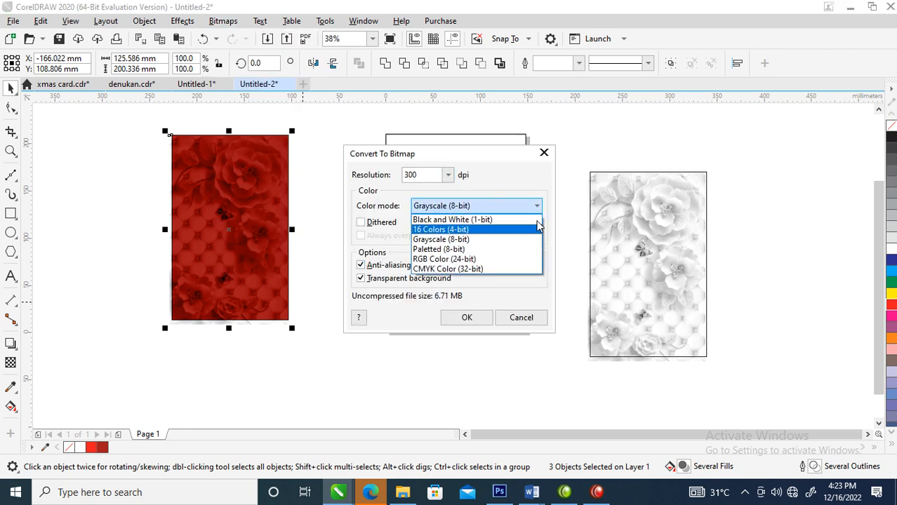
left_click(453, 262)
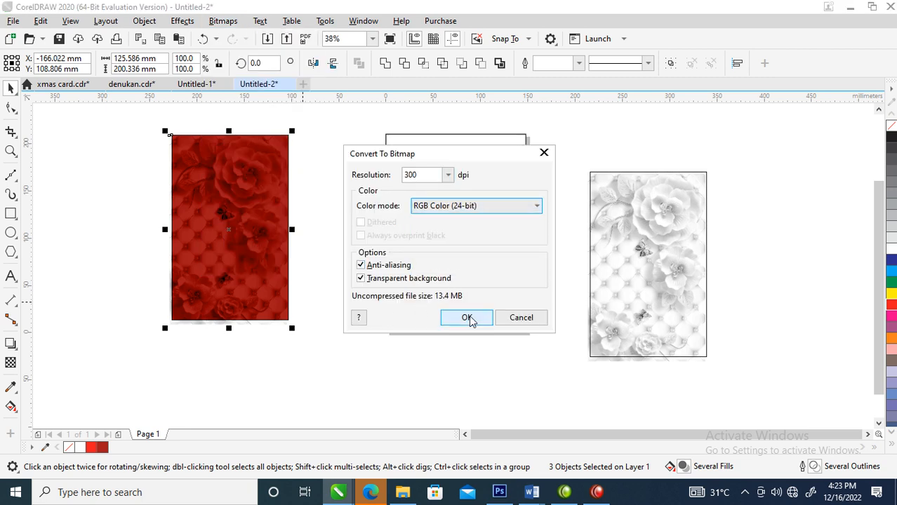
left_click(469, 317)
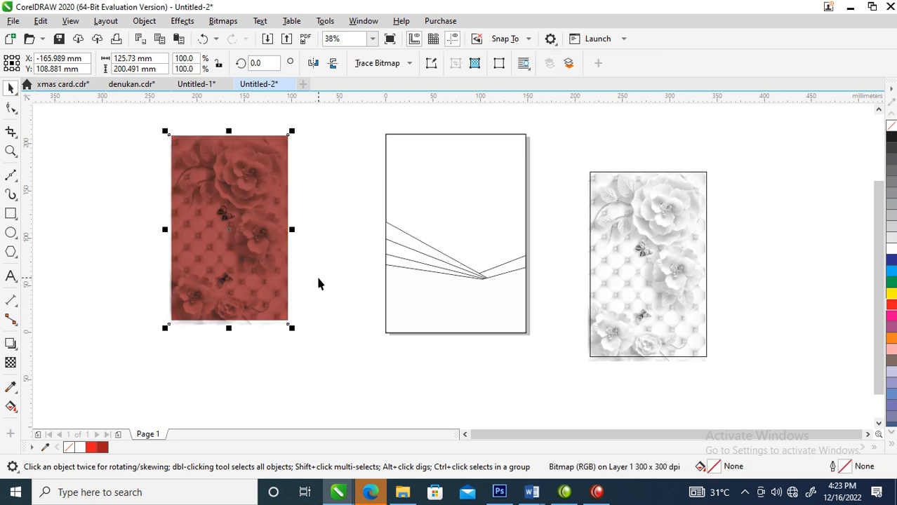
Step: Brighten the red floral bitmap with an RGB Tone Curve, resetting the curve and placing its lower point at X 90, Y 107
left_click(196, 24)
mouse_move(214, 115)
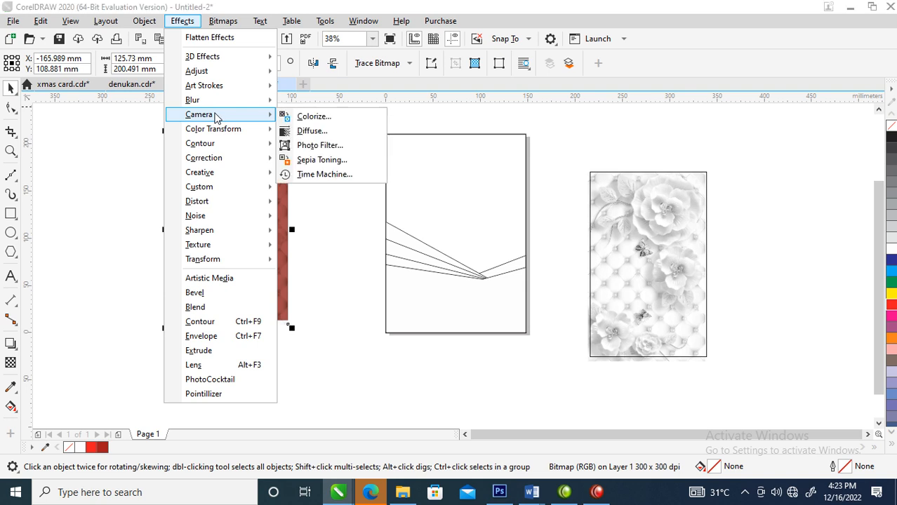
mouse_move(208, 73)
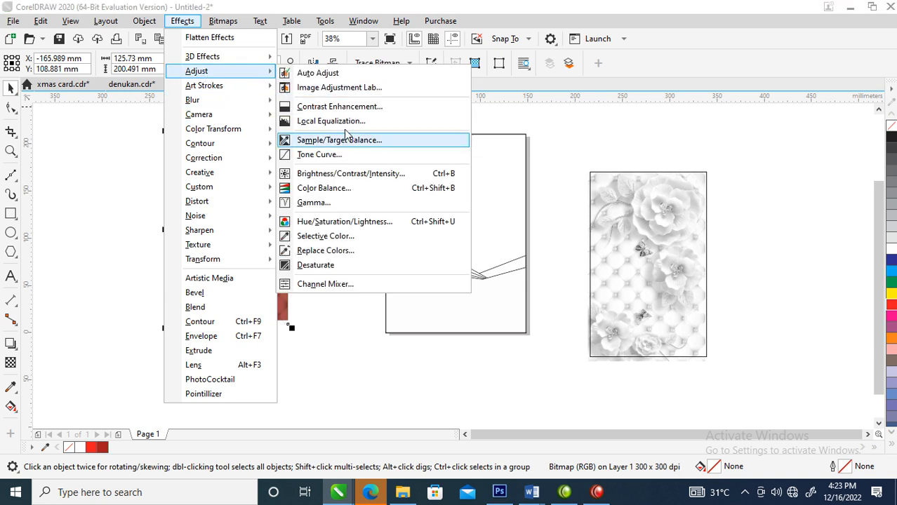
left_click(314, 156)
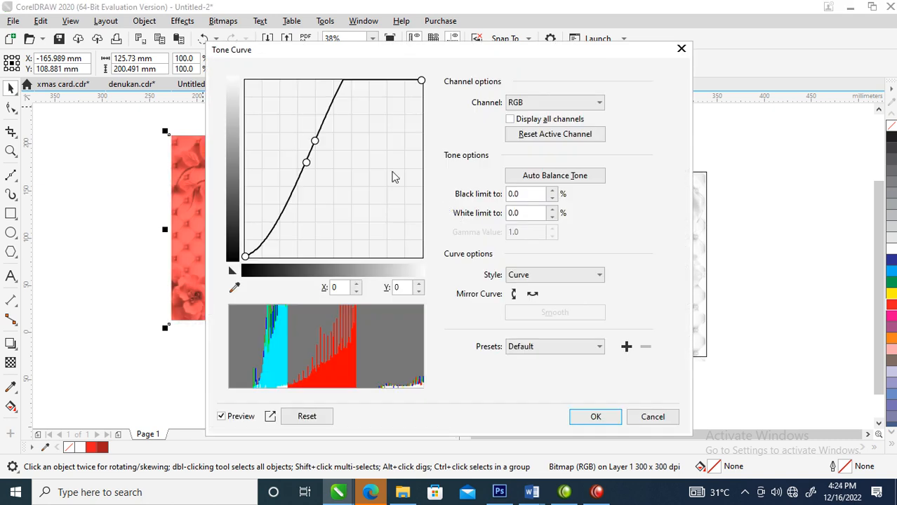
left_click_drag(293, 59, 509, 50)
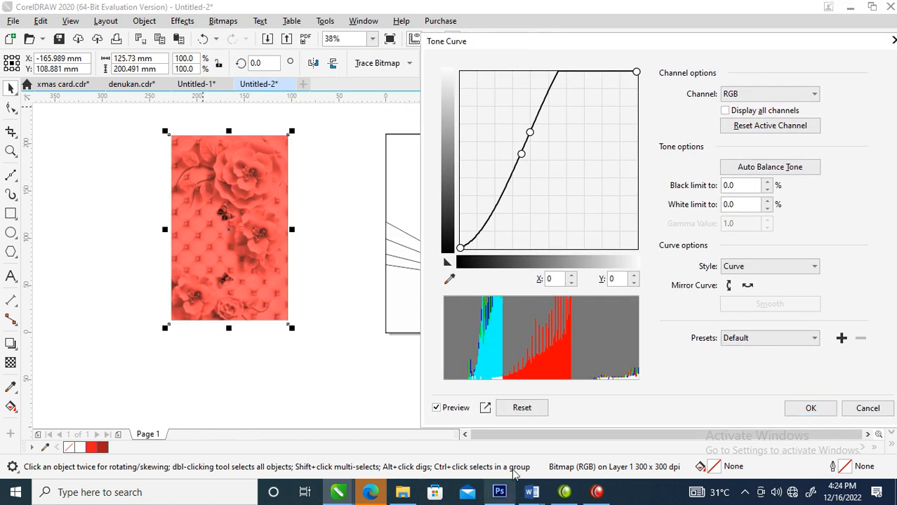
left_click(526, 414)
left_click_drag(568, 144, 558, 122)
left_click_drag(515, 166, 523, 176)
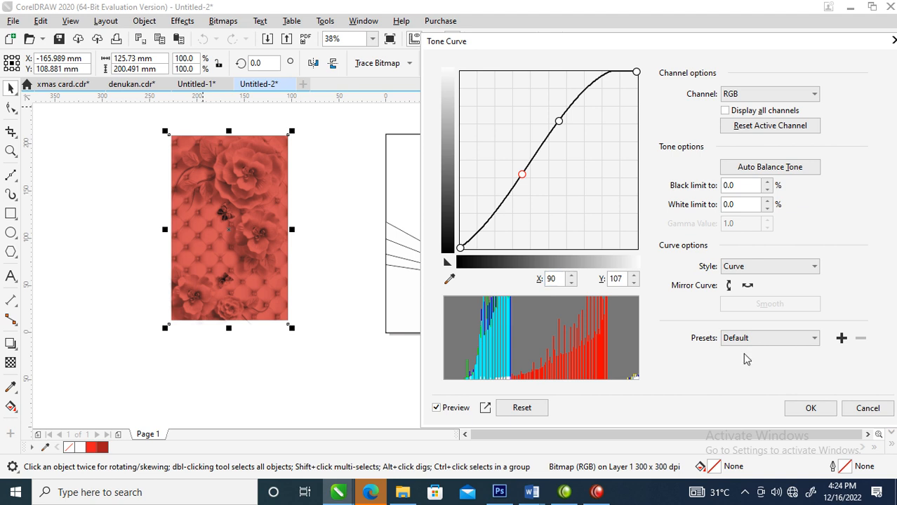
left_click(793, 408)
Step: Move the red floral bitmap slightly closer to the page and copy the page's fanned polygons onto the grey floral image
left_click_drag(236, 244, 270, 215)
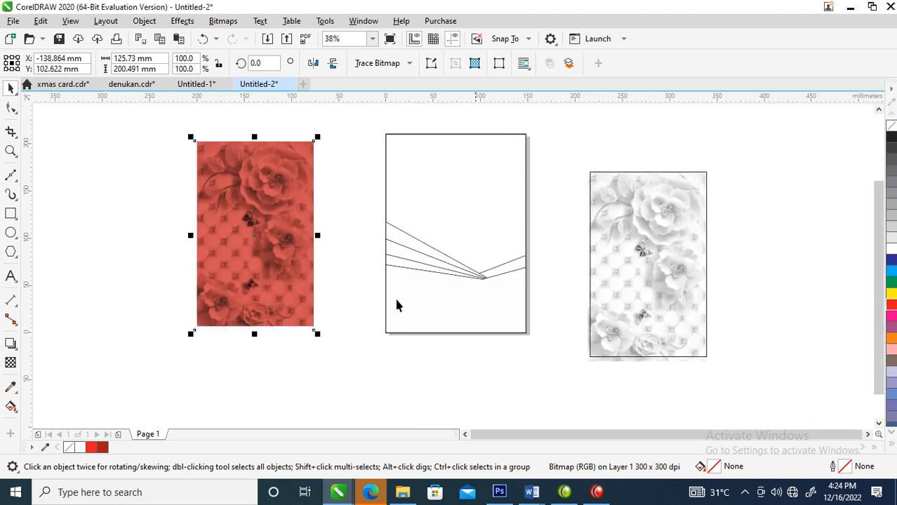
left_click_drag(344, 191, 565, 369)
mouse_move(458, 281)
left_mouse_down()
mouse_move(590, 295)
mouse_move(659, 322)
mouse_move(646, 314)
mouse_move(664, 312)
left_mouse_up()
Step: PowerClip the red floral bitmap inside the page rectangle and enlarge it to 123.6% so it covers the upper page
left_click_drag(220, 232, 446, 253)
left_click(514, 226)
left_click(468, 196, "ctrl")
left_click_drag(507, 323, 546, 365)
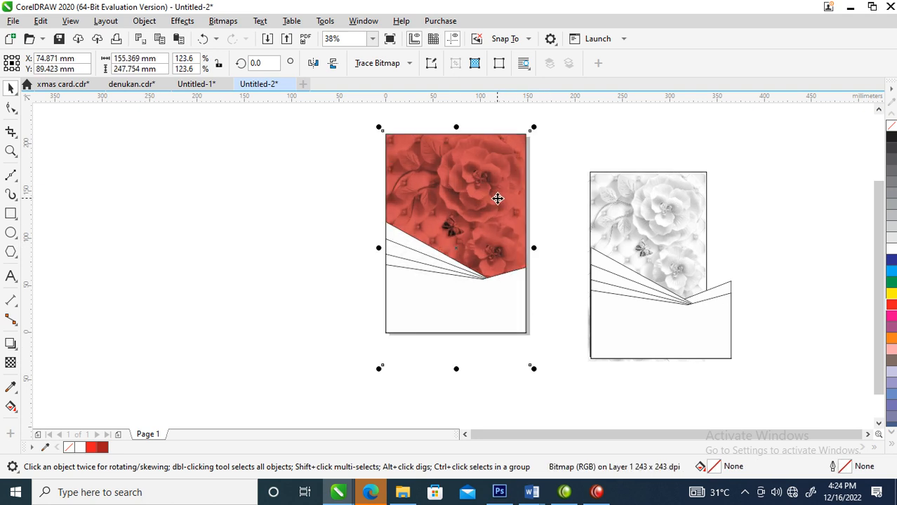
Step: Move the five copied fan polygons to the right, mostly clear of the grey floral image
left_click(644, 183)
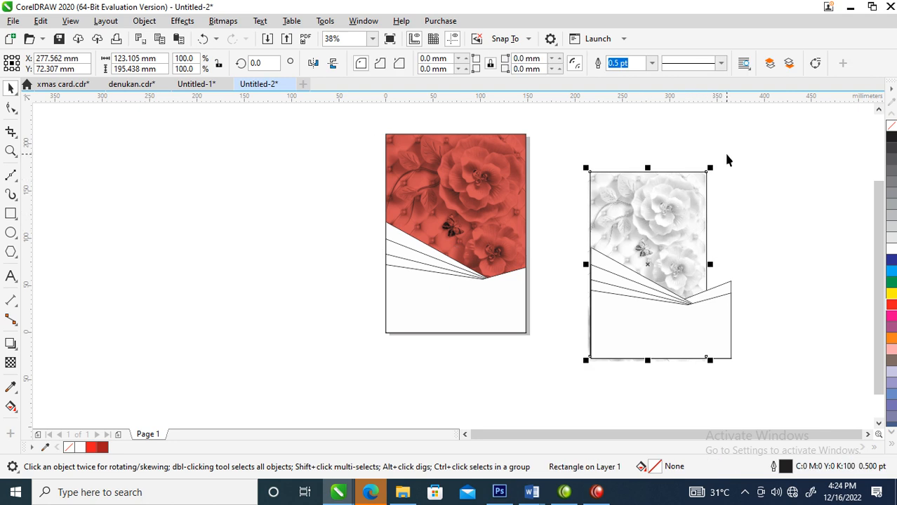
left_click_drag(783, 245, 588, 383)
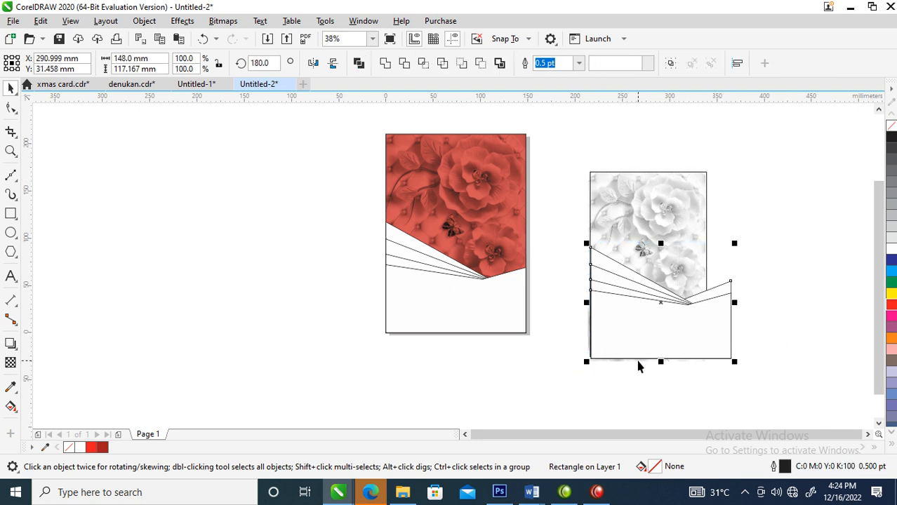
left_click_drag(638, 347, 740, 336)
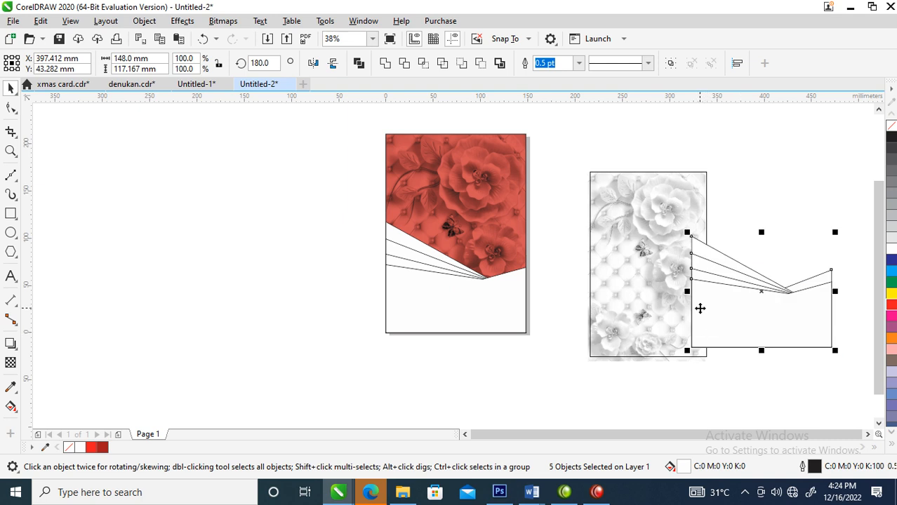
Step: Copy the rearmost polygon of the duplicated fan to the empty area left of the page
left_click(748, 220)
left_click(713, 250)
left_click_drag(727, 255, 228, 232)
right_click(229, 232)
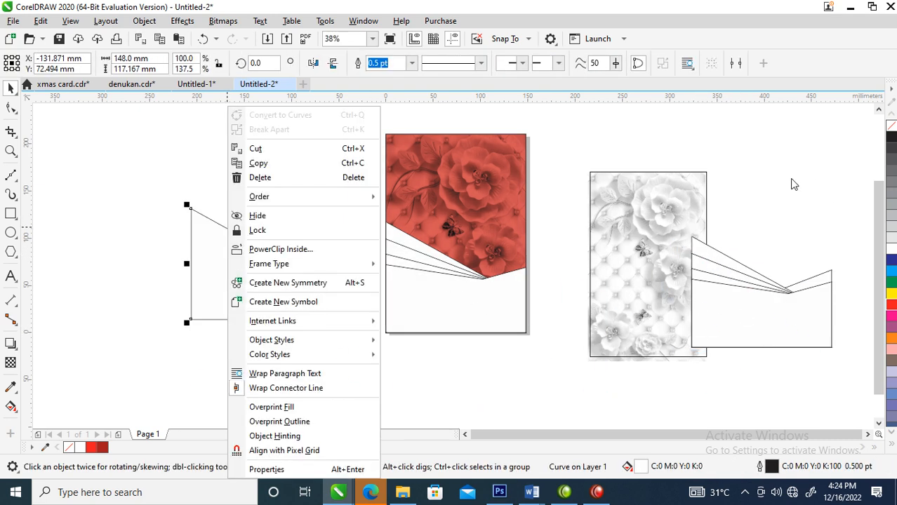
left_click(689, 194)
left_click(782, 218)
Step: Separate the outline rectangle from the grey floral image, moving the rectangle up and right and the image down and left
left_click(650, 251)
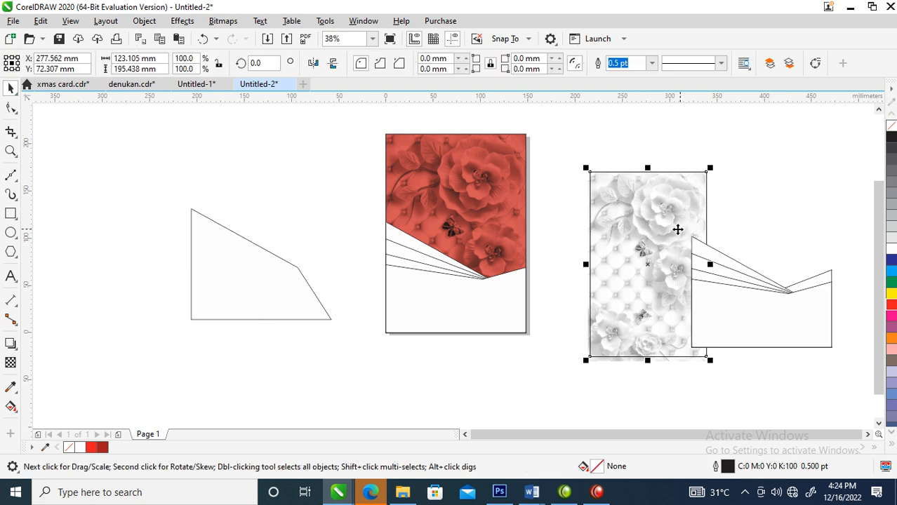
left_click_drag(674, 216, 781, 146)
left_click_drag(658, 264, 573, 348)
Step: Duplicate the standalone polygon to its left and PowerClip a copy of the grey floral image inside the duplicate
left_click_drag(246, 290, 148, 290)
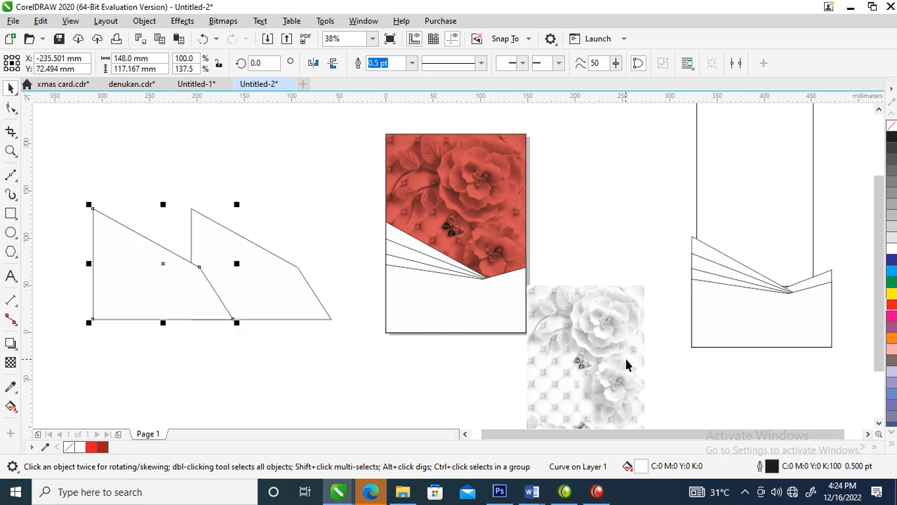
key("ctrl+v")
left_click_drag(646, 164, 144, 261)
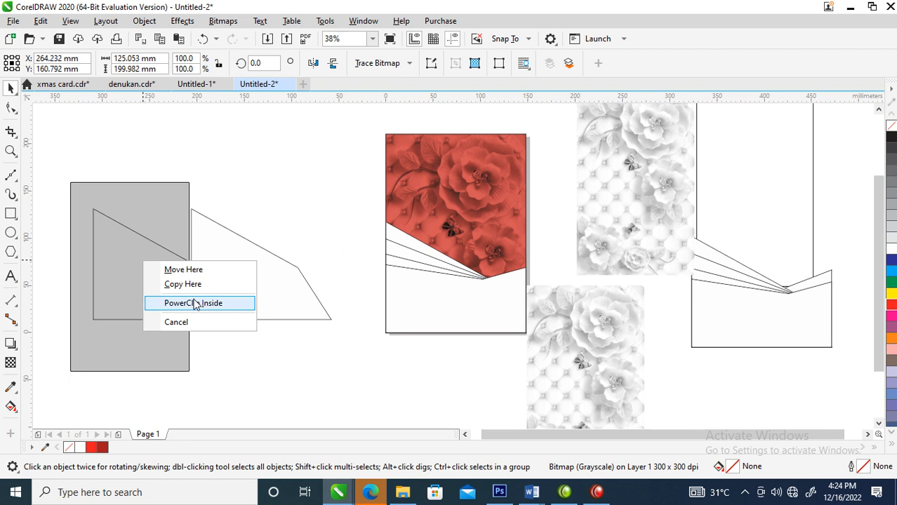
left_click(194, 303)
Step: Reposition the grey floral image within its polygon and enlarge it to 135.8% so it fills the shape
left_click(144, 270, "ctrl")
left_click_drag(134, 270, 154, 300)
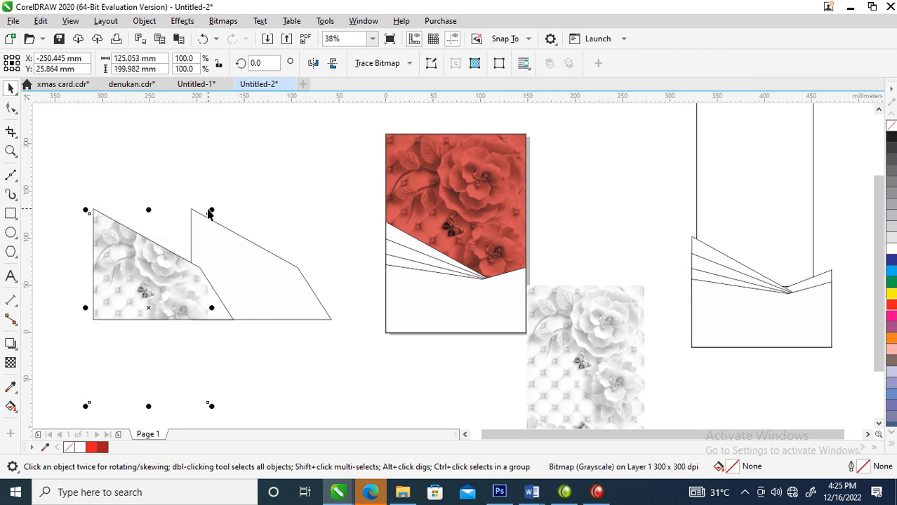
left_click_drag(212, 211, 266, 176)
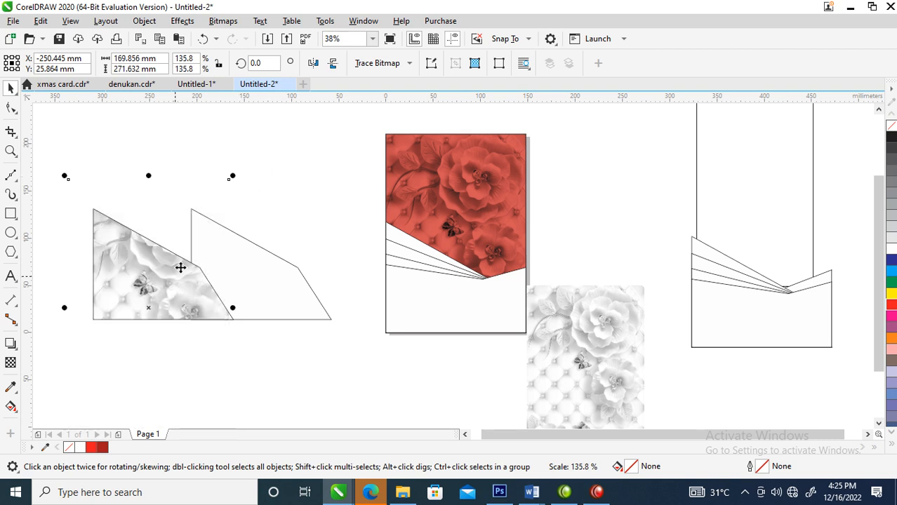
Step: Fill the empty standalone polygon with a red sampled from the floral image on the page
left_click(223, 252)
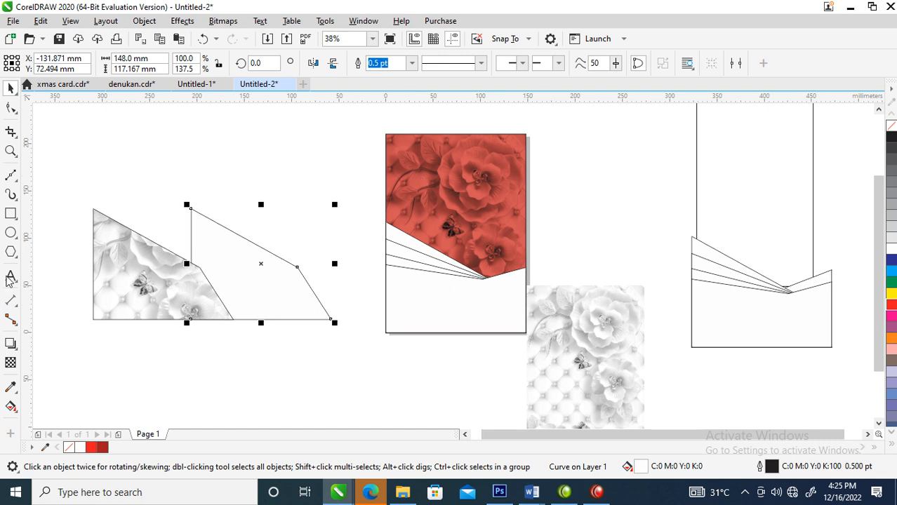
left_click(10, 387)
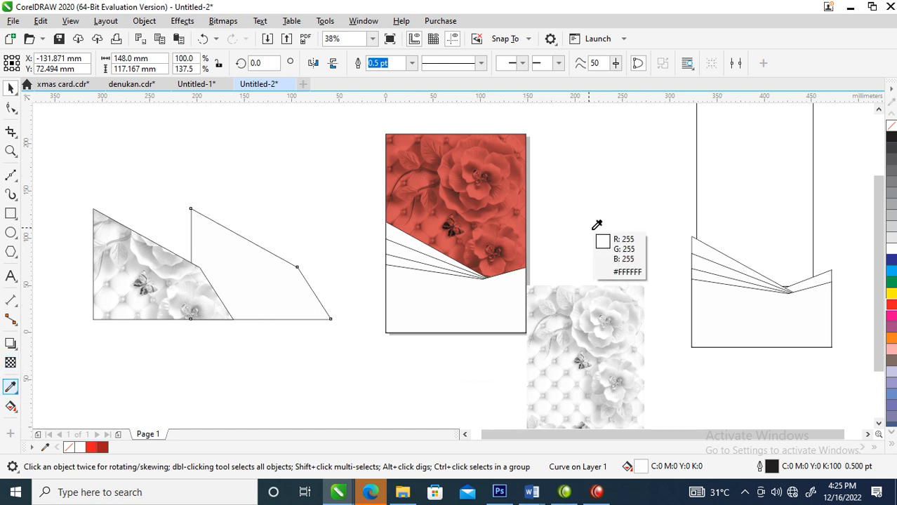
left_click(516, 203)
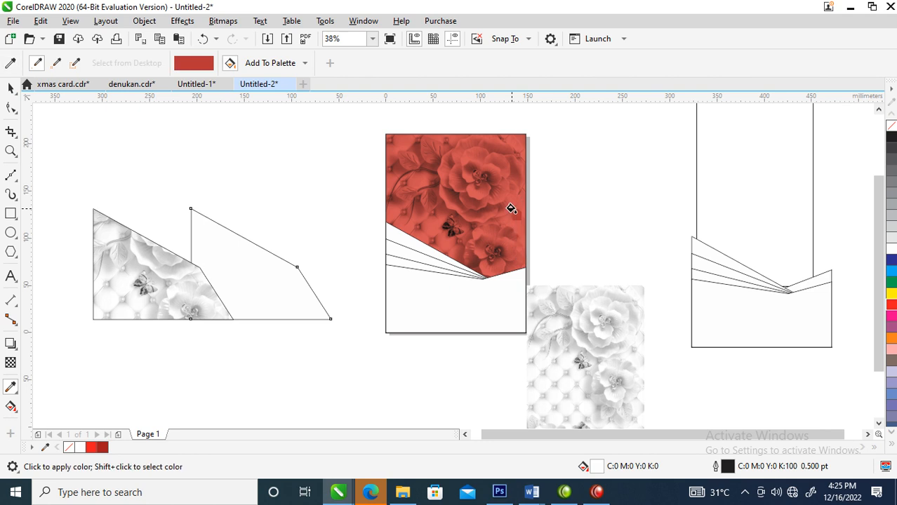
left_click(250, 269)
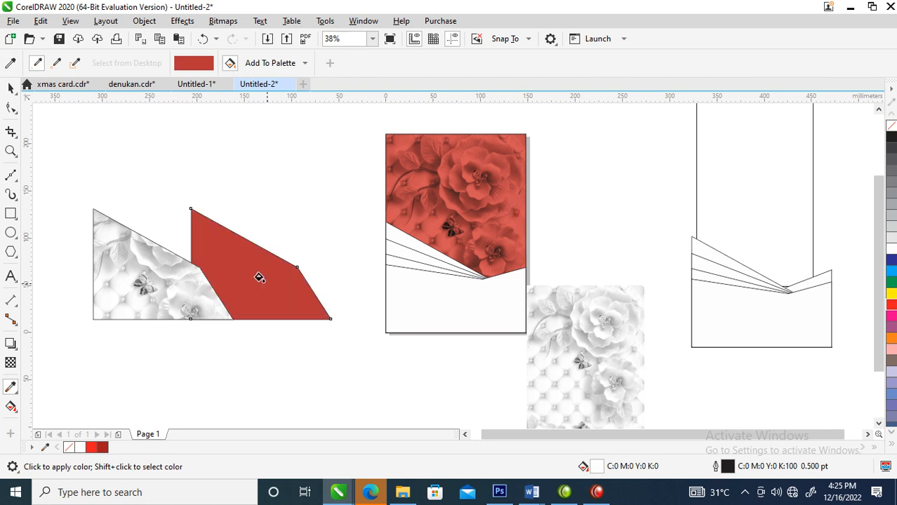
key("space")
Step: Bring the red polygon to the front and centre-align it exactly over the floral-filled polygon
left_click_drag(276, 283, 200, 287)
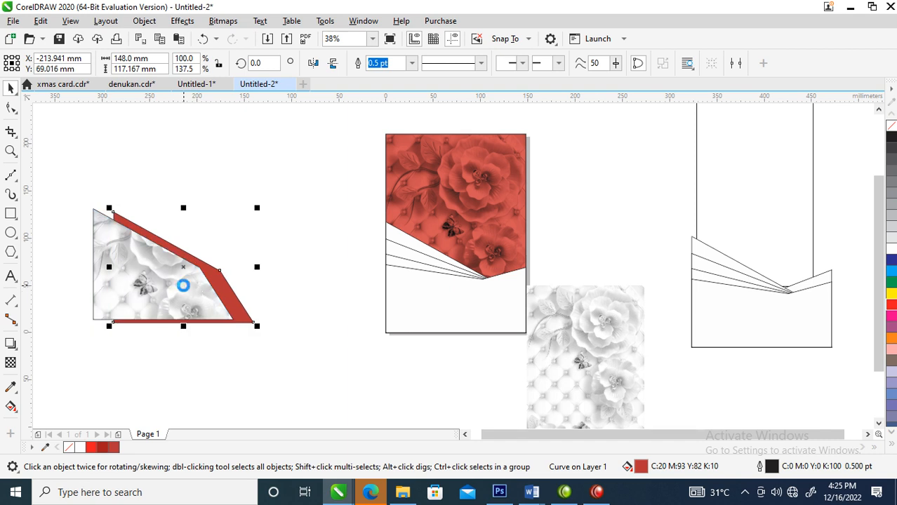
key("shift+Page_Up")
left_click(98, 223, "shift")
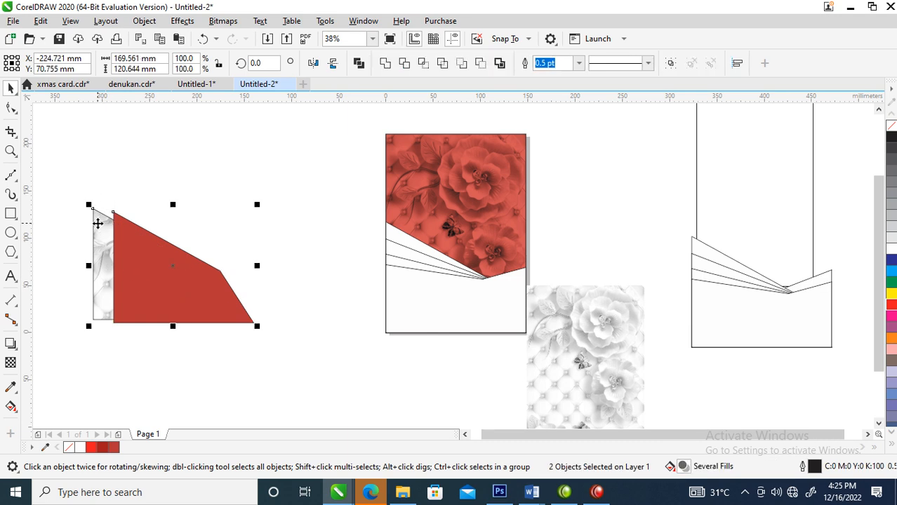
key("c")
key("e")
left_click(165, 161)
Step: Apply a uniform transparency of 50 to the red polygon and set its merge mode to Subtract
left_click(146, 278)
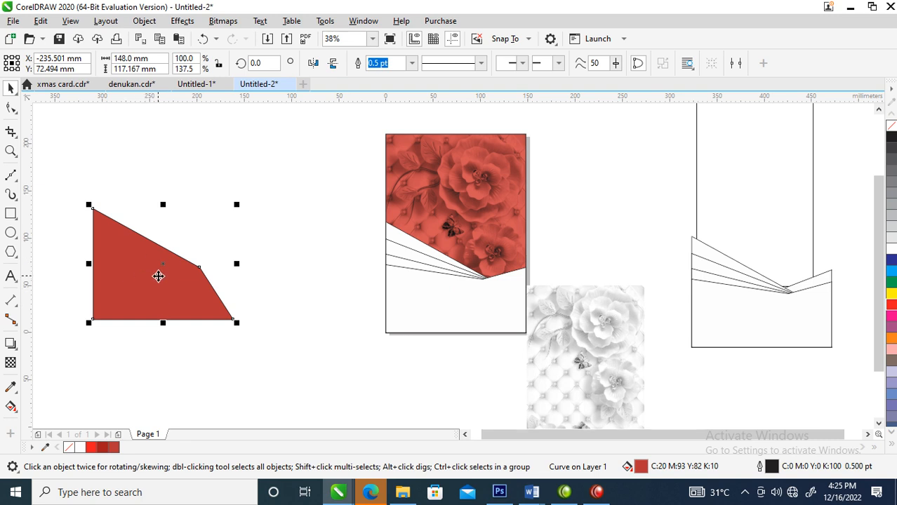
left_click(10, 362)
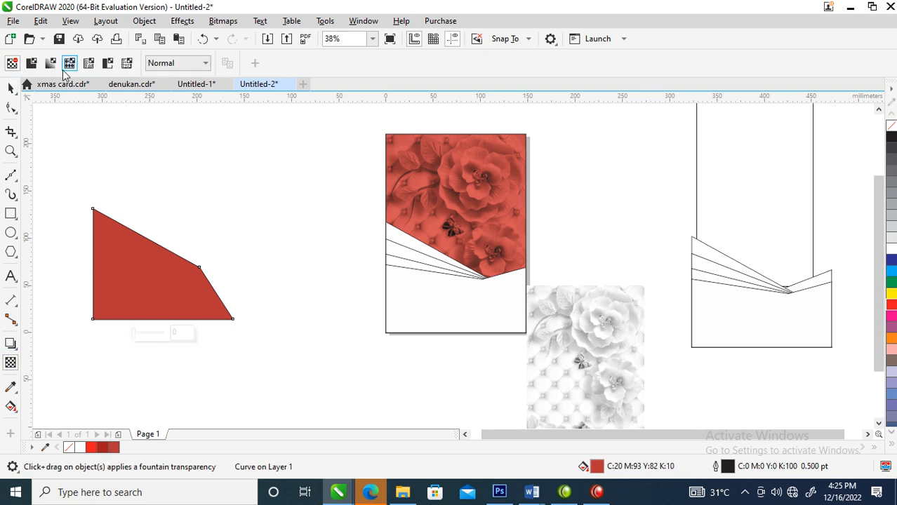
left_click(31, 63)
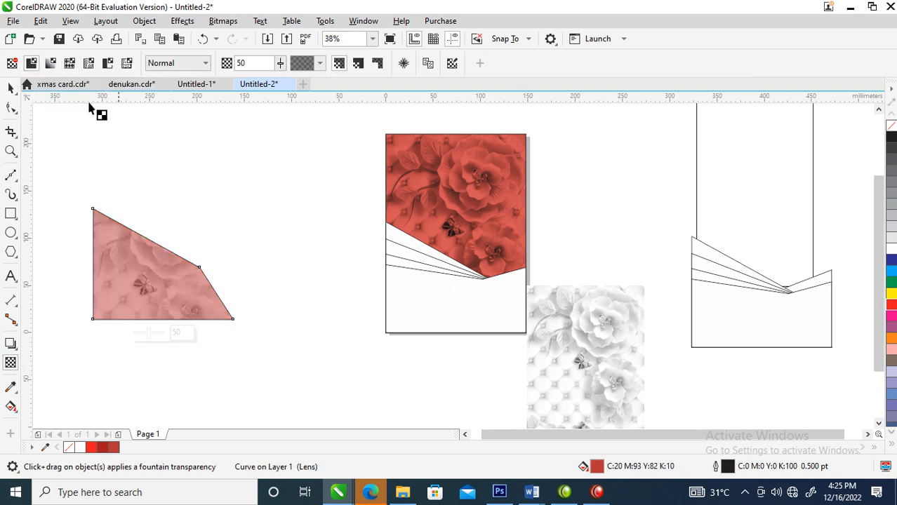
left_click(204, 63)
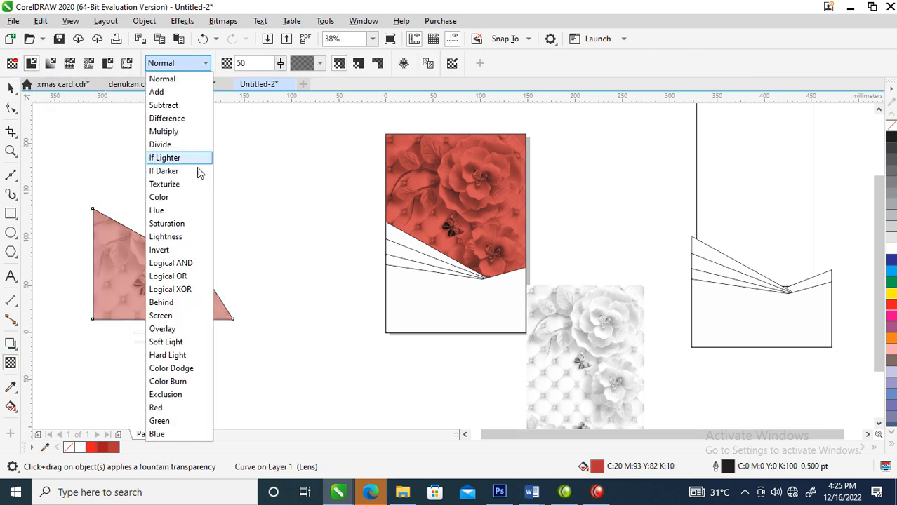
left_click(174, 107)
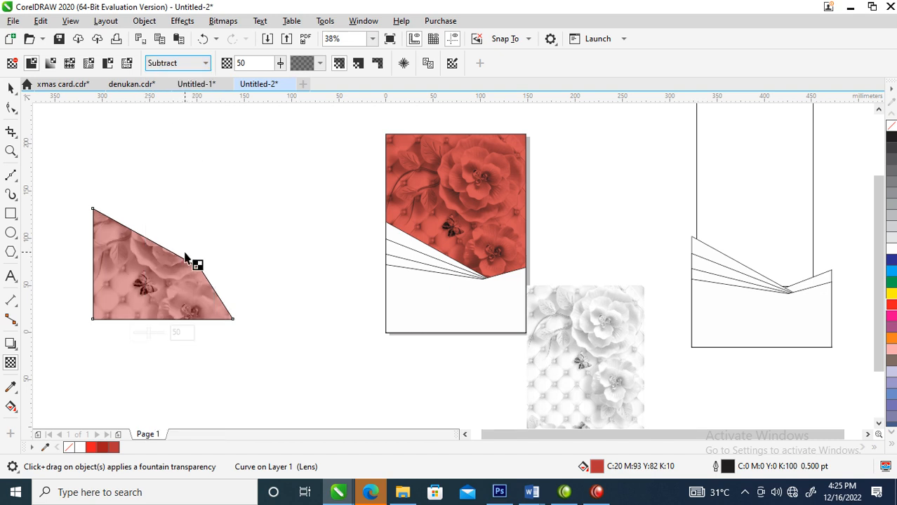
left_click(205, 64)
left_click(50, 155)
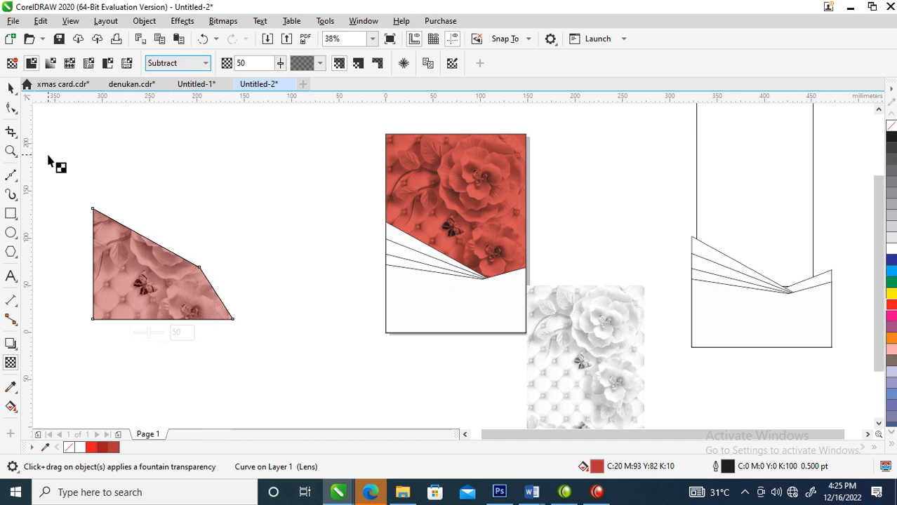
Step: Recolour the transparent polygon overlay from the palette by filling it yellow and mixing in red to reach C0 M35 Y100 K0
left_click(10, 87)
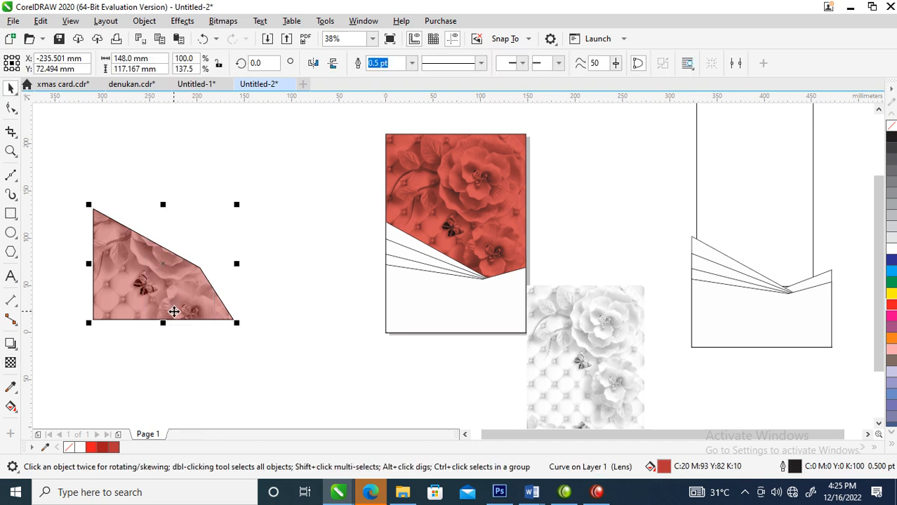
left_click(891, 293)
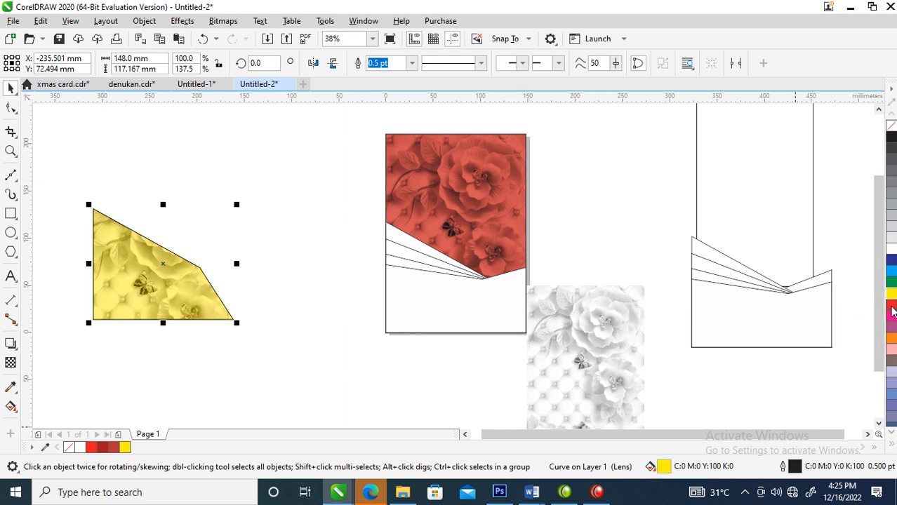
left_click(892, 311, "ctrl")
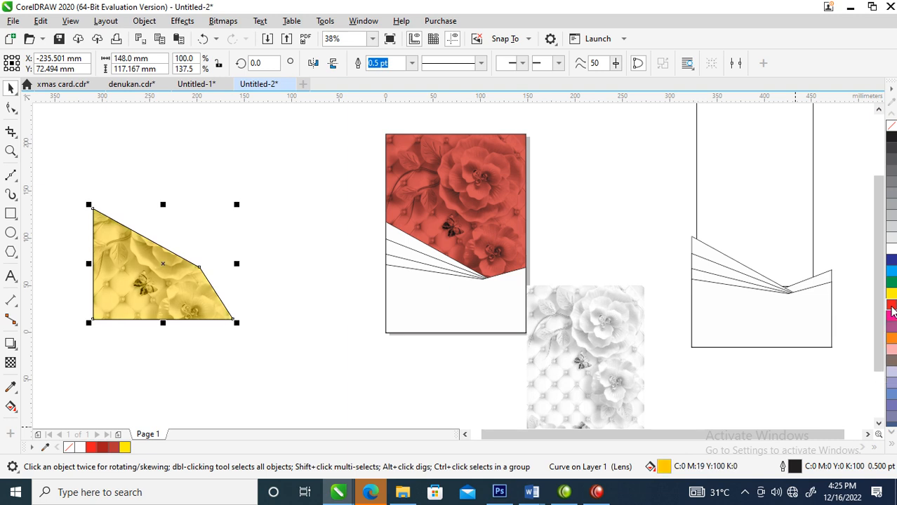
Step: Duplicate the orange transparent polygon and left-align the copy with the original so both overlay the floral polygon
left_click_drag(149, 276, 177, 287)
right_click(177, 288)
left_click(95, 229)
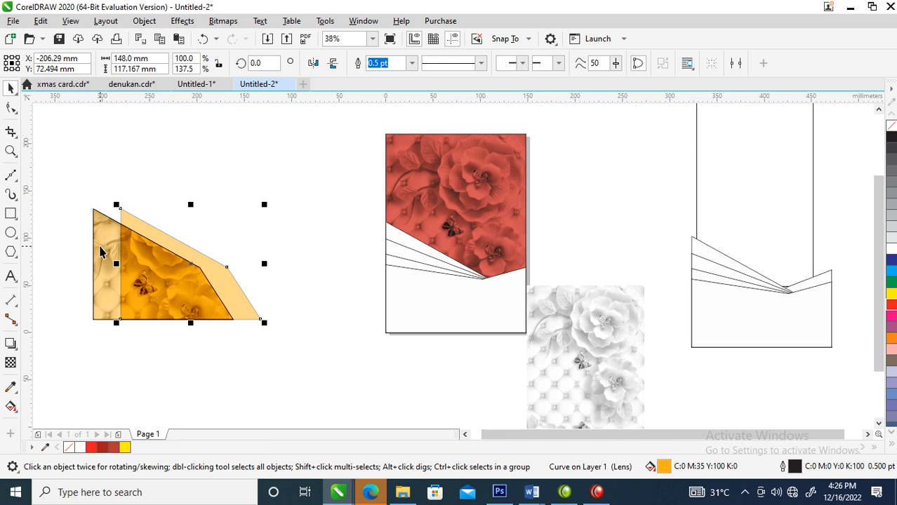
left_click(102, 240, "shift")
key("l")
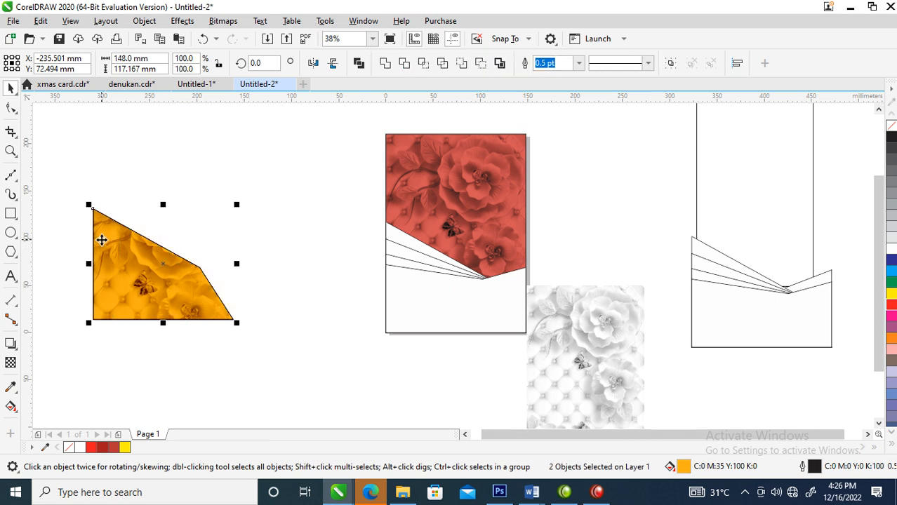
Step: Copy the floral polygon with its two orange overlays up and to the right, and convert the copy to a 300 dpi RGB bitmap
left_click_drag(51, 160, 309, 372)
left_click_drag(192, 311, 292, 231)
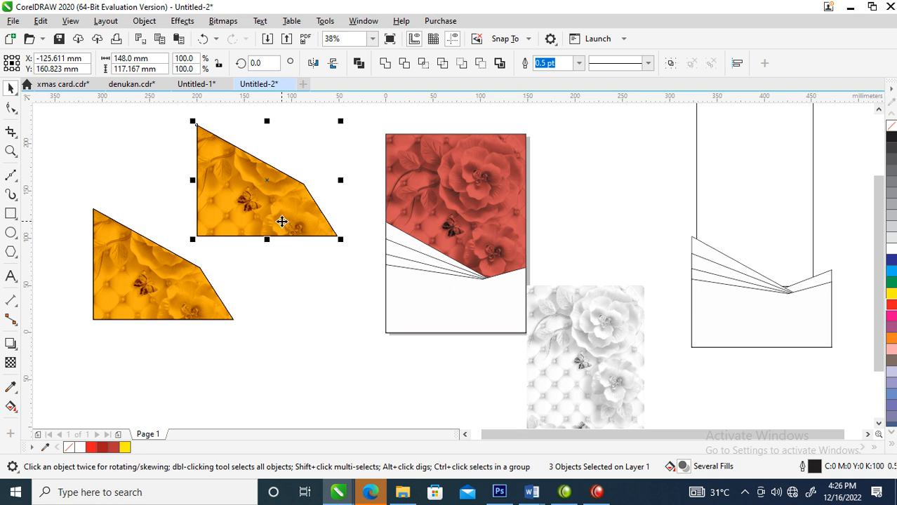
key("alt+b")
key("c")
key("Return")
Step: PowerClip the orange floral bitmap inside the second fanned polygon, enlarging and shifting it to fill the strip
left_click_drag(258, 180, 405, 257)
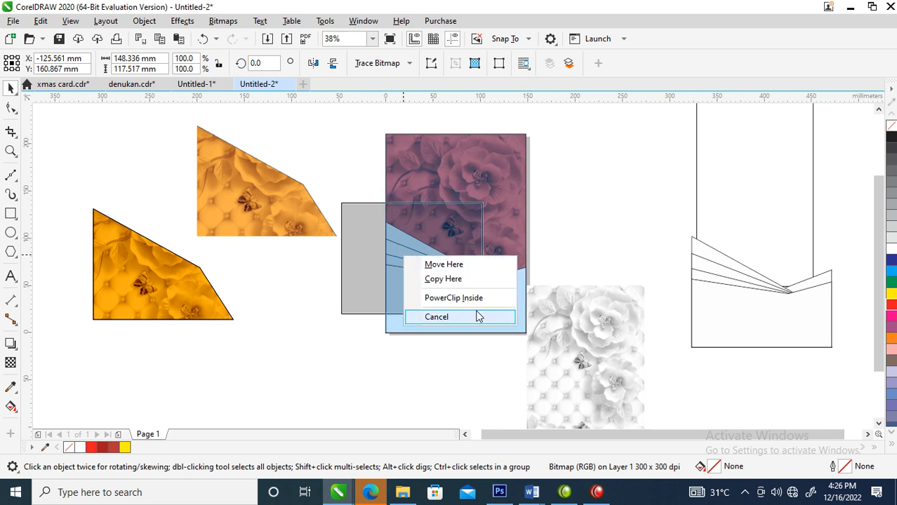
left_click(465, 299)
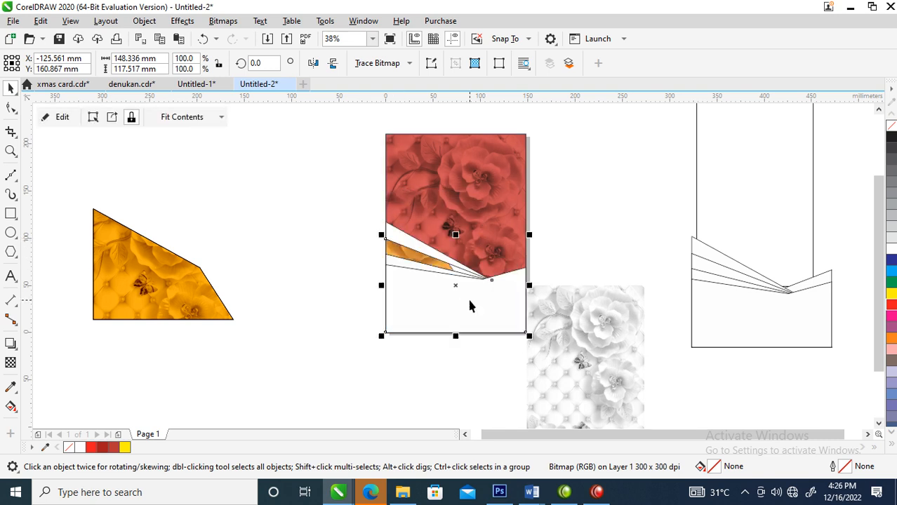
left_click(410, 254, "ctrl")
left_click_drag(482, 318, 528, 351)
left_click_drag(431, 260, 450, 245)
key("Escape")
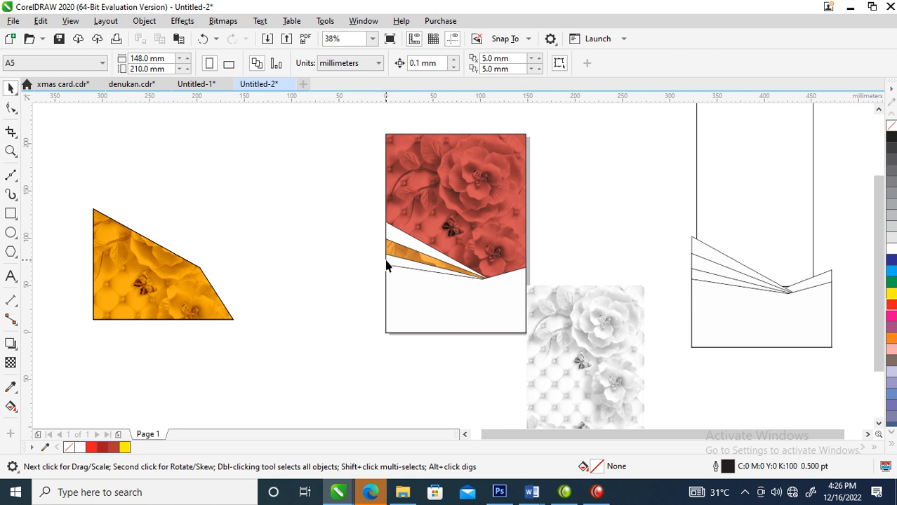
Step: Recolour the remaining floral polygon's overlays by filling them green and mixing in yellow to reach C39 M0 Y100 K0
left_click(167, 284)
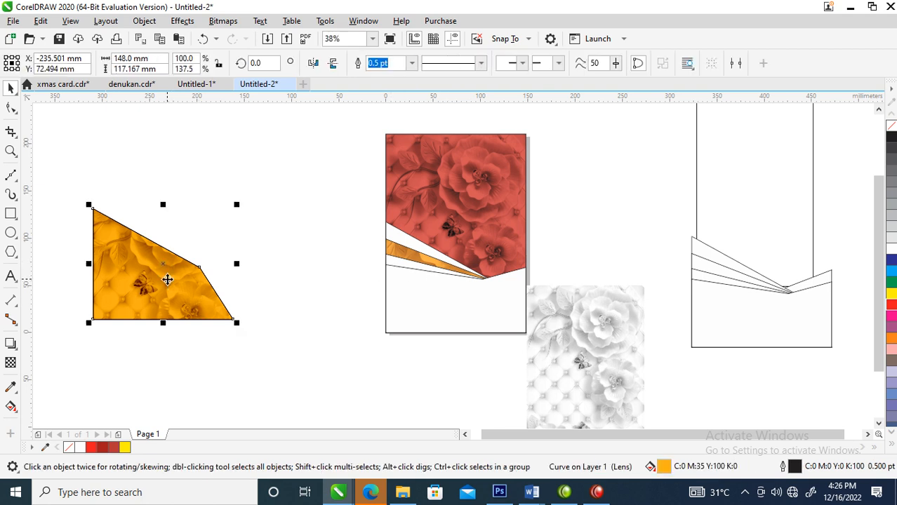
left_click_drag(72, 172, 64, 163)
left_click_drag(319, 375, 319, 375)
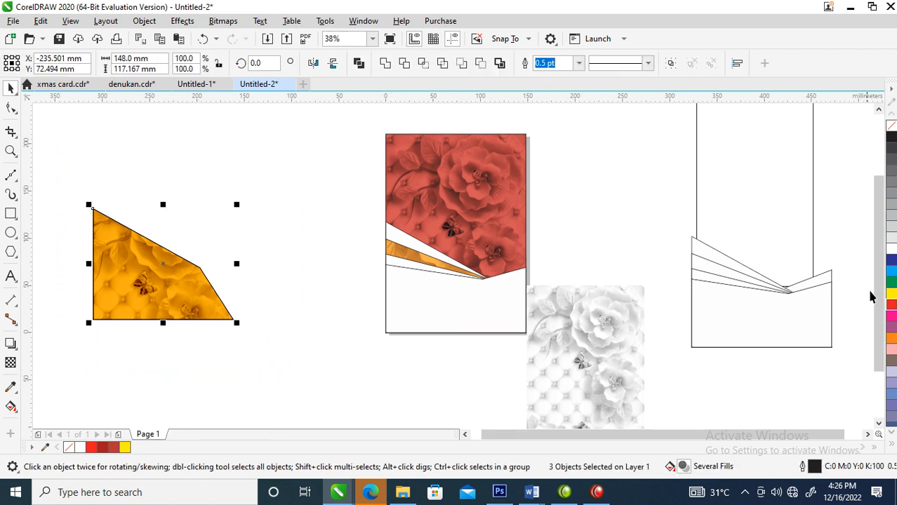
left_click(891, 284)
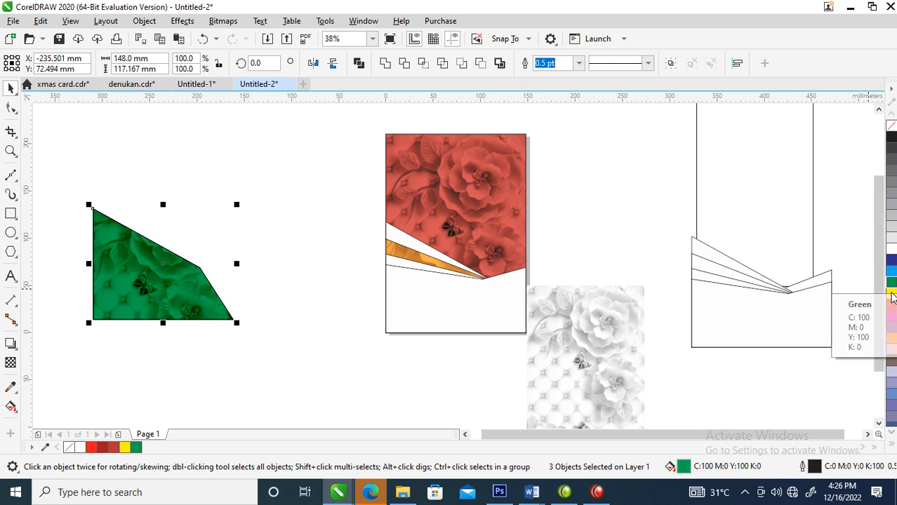
left_click(891, 293, "ctrl")
left_click(891, 295, "ctrl")
left_click(891, 295, "ctrl")
left_click(891, 295, "ctrl")
left_click(891, 295, "ctrl")
left_click(892, 298, "ctrl")
Step: Move the lime-green floral polygon closer to the page, convert it to a bitmap and PowerClip it inside the third fanned polygon
left_click_drag(164, 275, 262, 280)
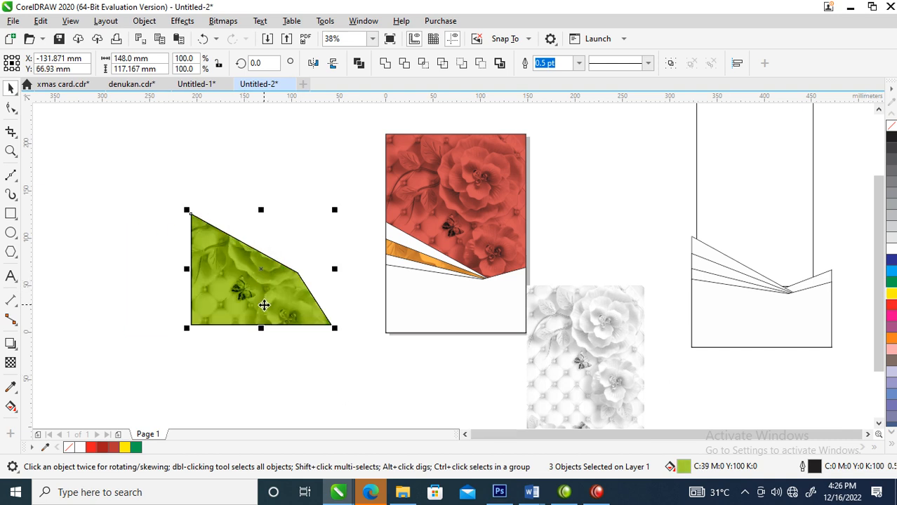
key("alt+b")
key("Down")
key("Return")
key("Return")
left_click_drag(295, 280, 404, 269)
left_click(453, 306)
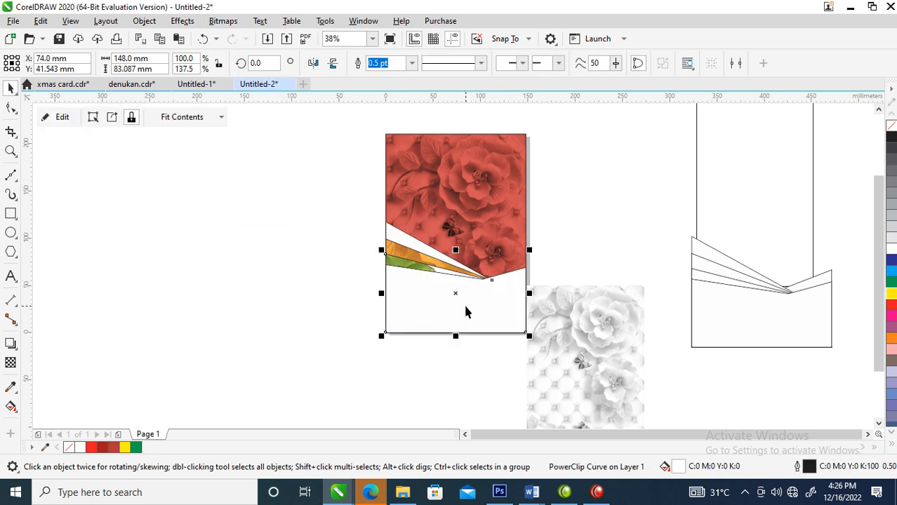
Step: Enlarge the clipped green bitmap to about 152.7% and shift it up and to the right to fill its strip
left_click(407, 265)
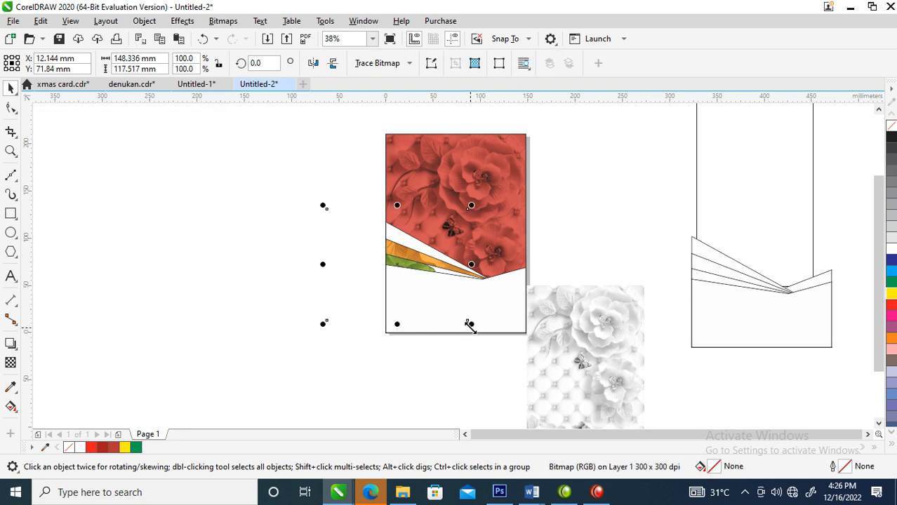
left_click_drag(470, 324, 545, 383)
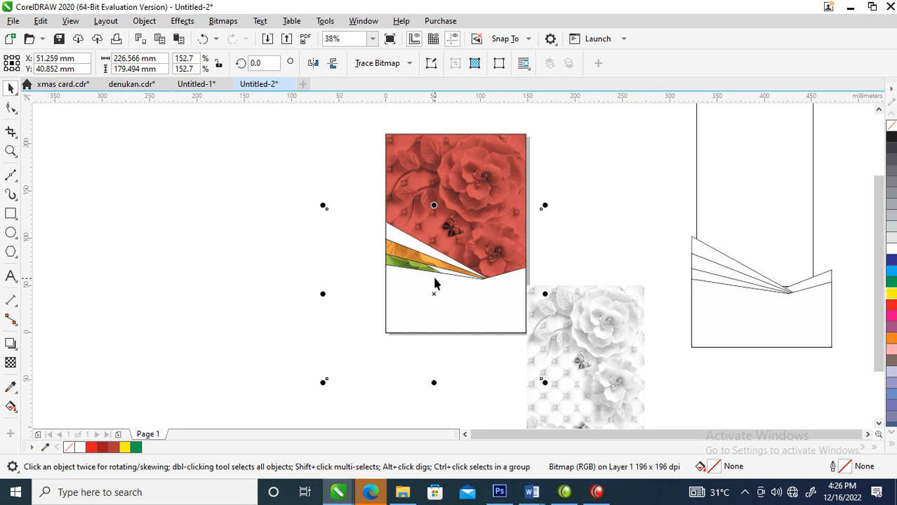
left_click_drag(411, 262, 428, 249)
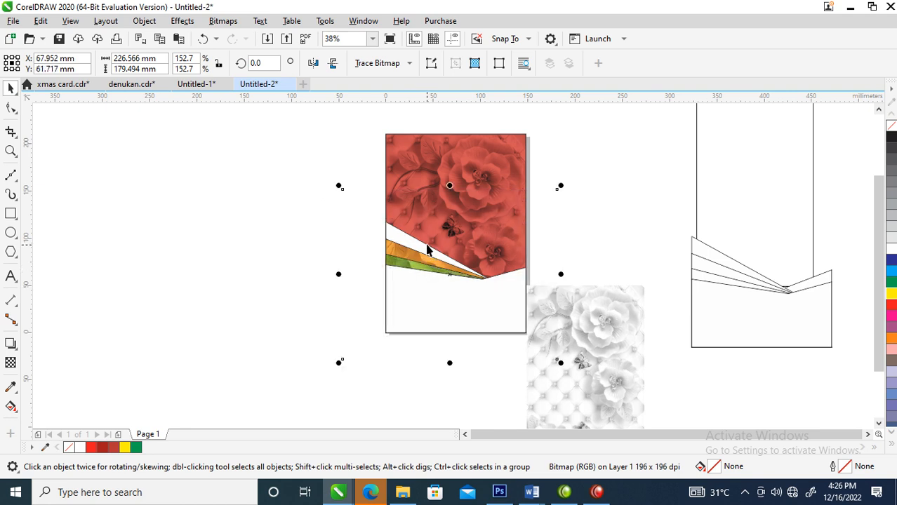
left_click(511, 342)
Step: Fill the bottom polygon with dark red C20 M100 Y100 K22 and place a copy of the grayscale floral bitmap over it
left_click(456, 327)
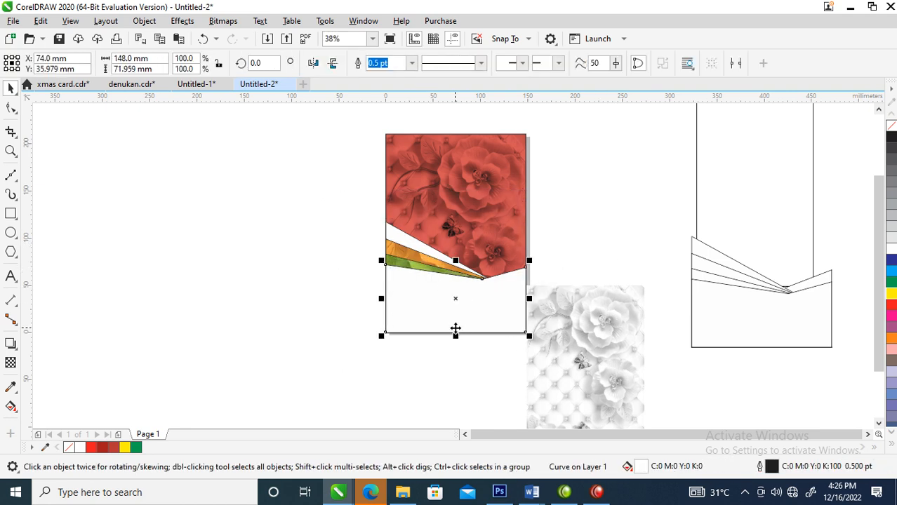
left_click(103, 449)
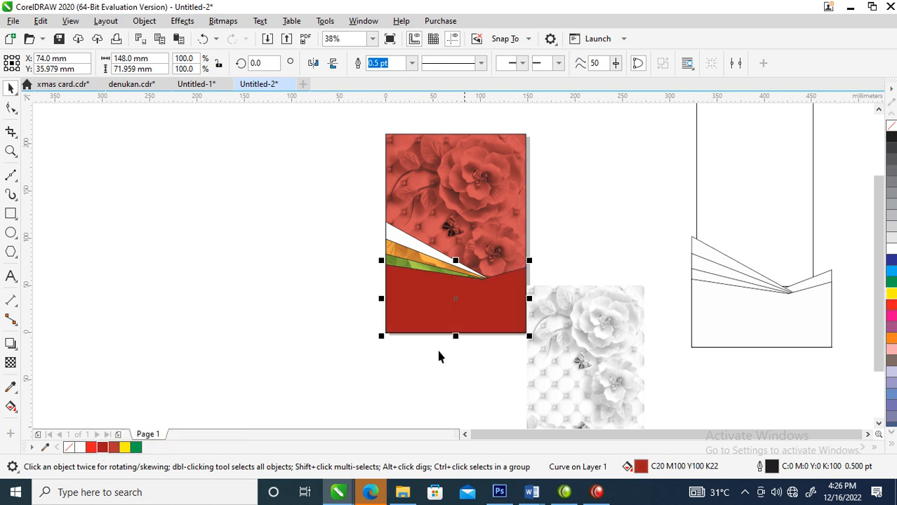
mouse_move(594, 390)
left_mouse_down()
mouse_move(643, 262)
mouse_move(635, 270)
left_mouse_up()
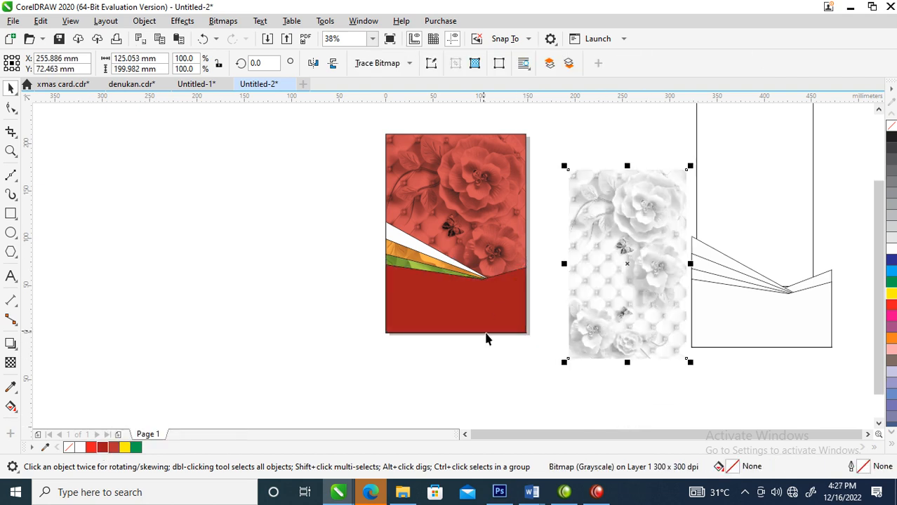
left_click(467, 320)
left_click_drag(632, 246, 485, 310)
right_click(485, 310)
left_click(437, 322)
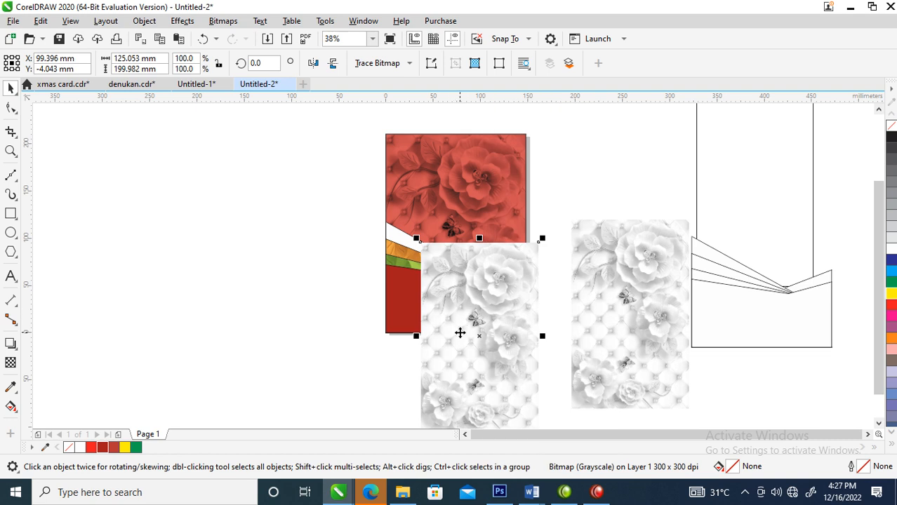
Step: Apply a uniform transparency of 50 to the copied floral bitmap and set its merge mode to Subtract
left_click(13, 367)
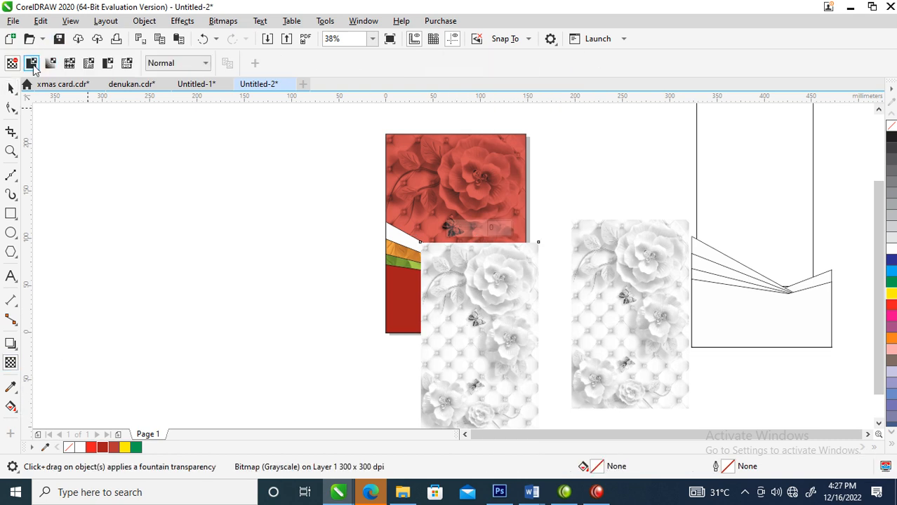
left_click(32, 64)
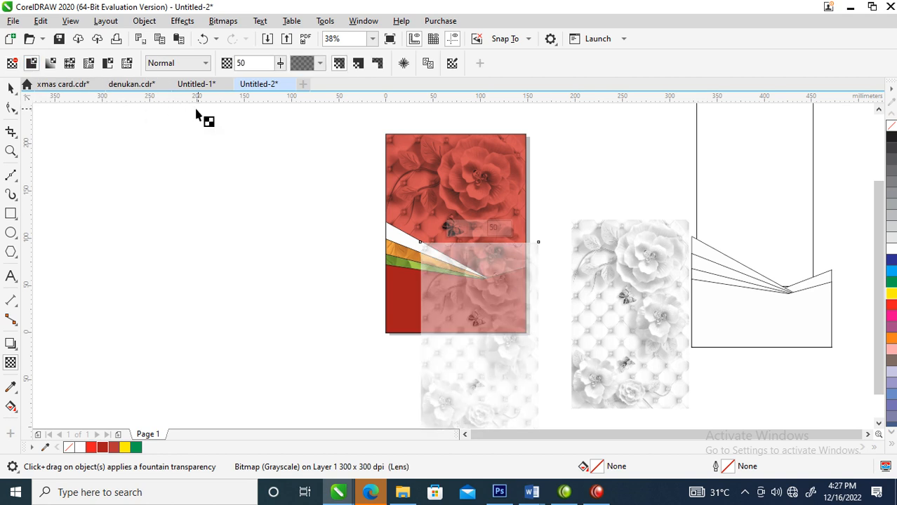
left_click(208, 63)
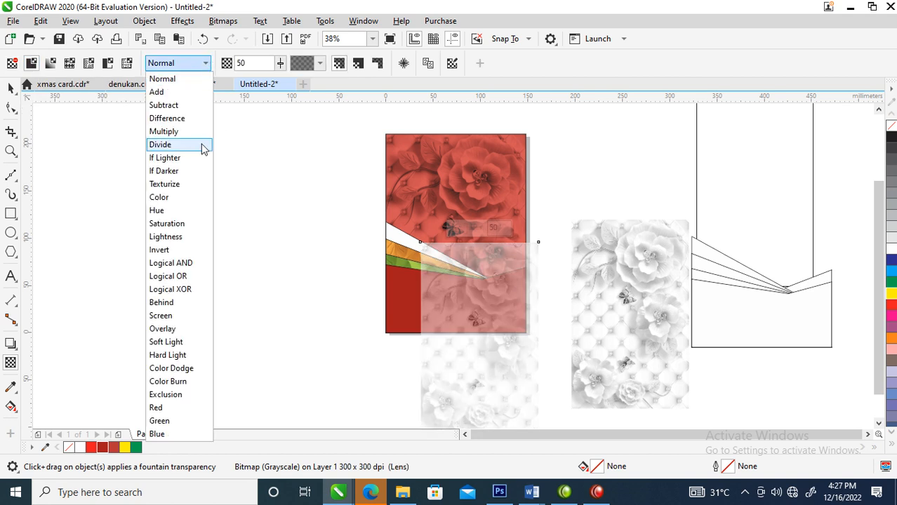
left_click(172, 105)
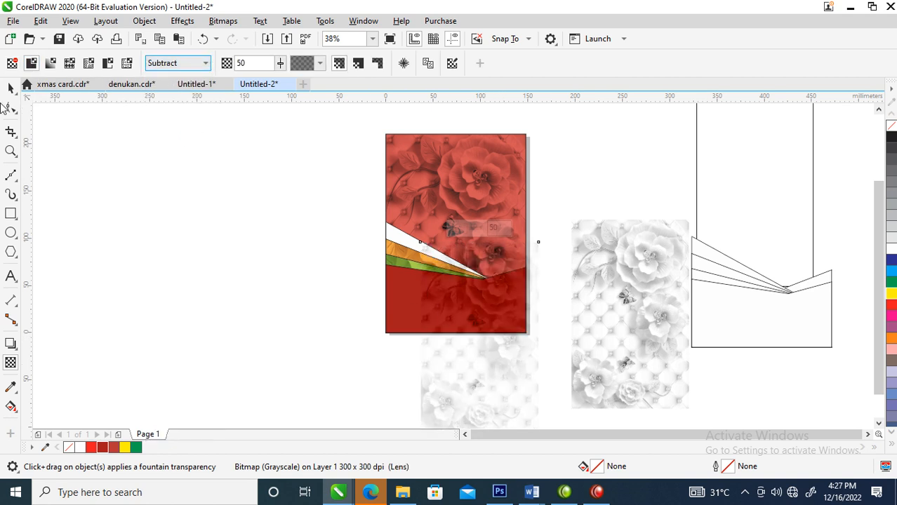
left_click(11, 88)
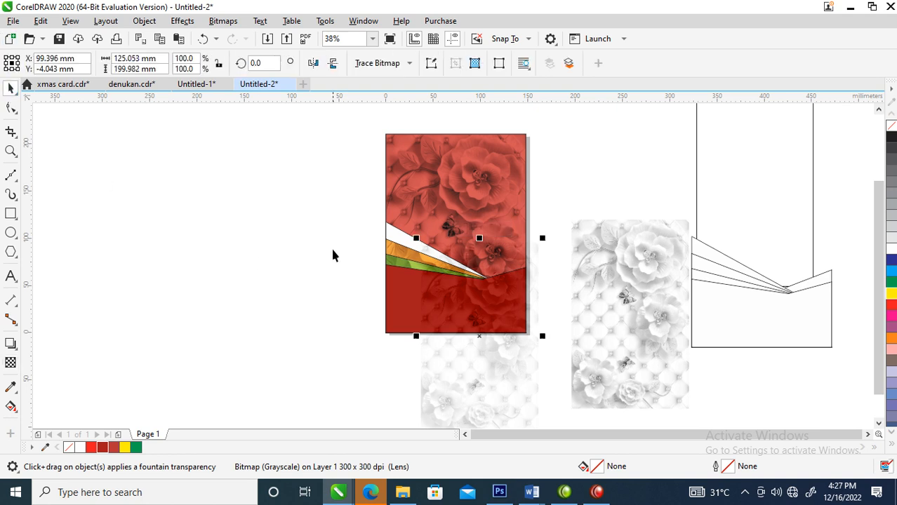
Step: Move the transparent floral bitmap off the bottom polygon and PowerClip it inside that dark red polygon
left_click_drag(511, 412, 588, 332)
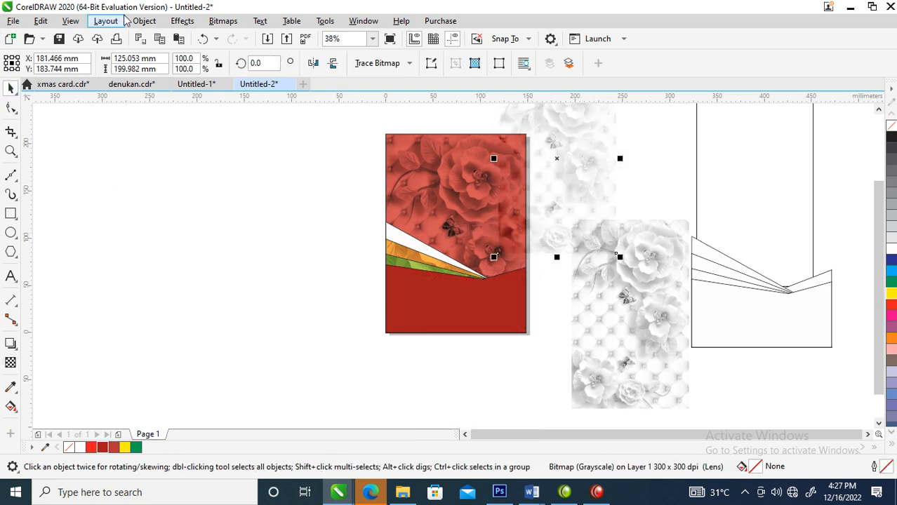
left_click(149, 24)
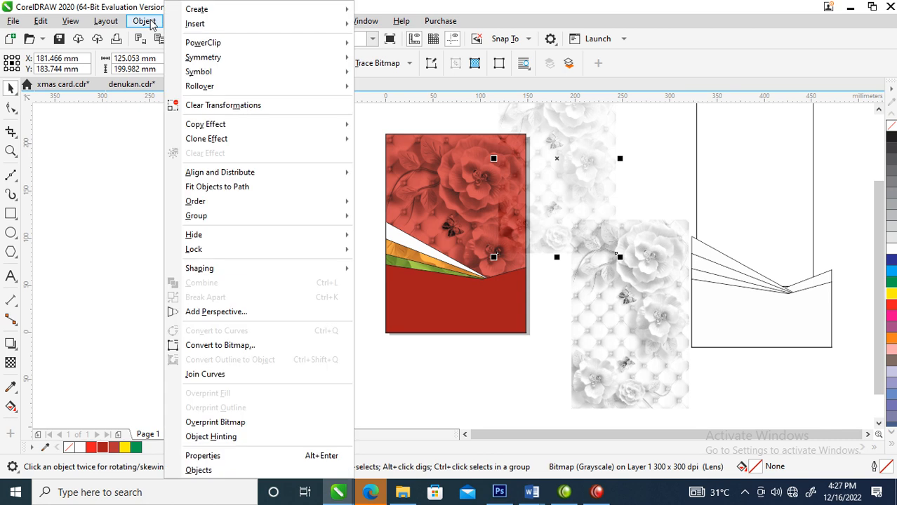
mouse_move(208, 48)
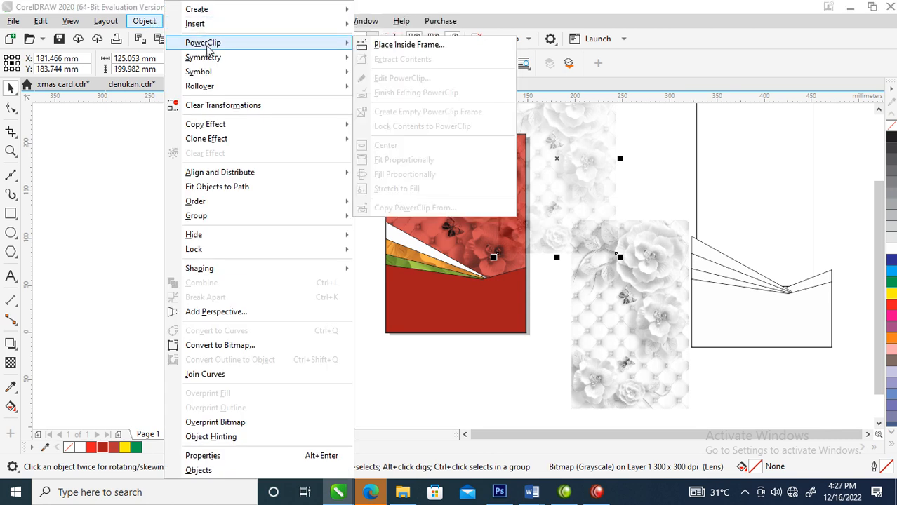
left_click(433, 48)
left_click(411, 299)
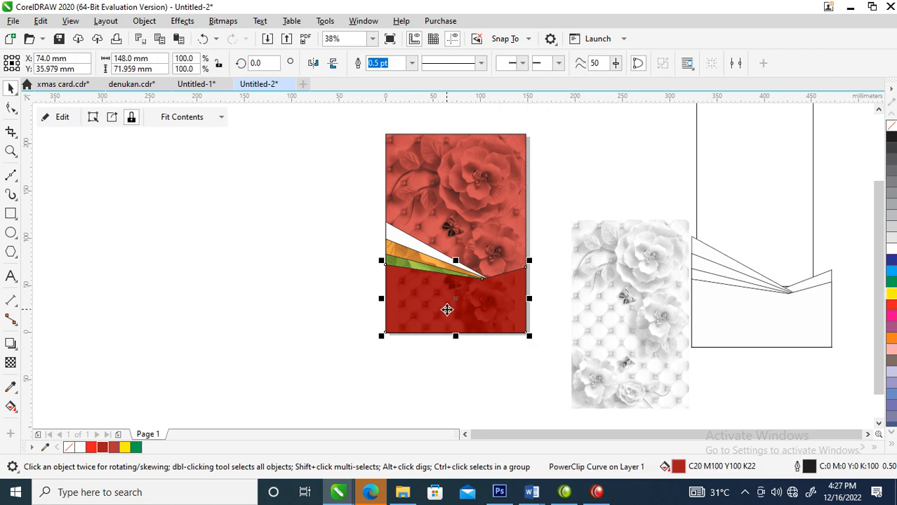
Step: Remove the outlines from the fanned lower polygons and enlarge the clipped floral bitmap to cover the whole dark red polygon
left_click_drag(283, 191, 575, 384)
right_click(891, 131)
left_click(547, 272)
left_click(485, 311, "ctrl")
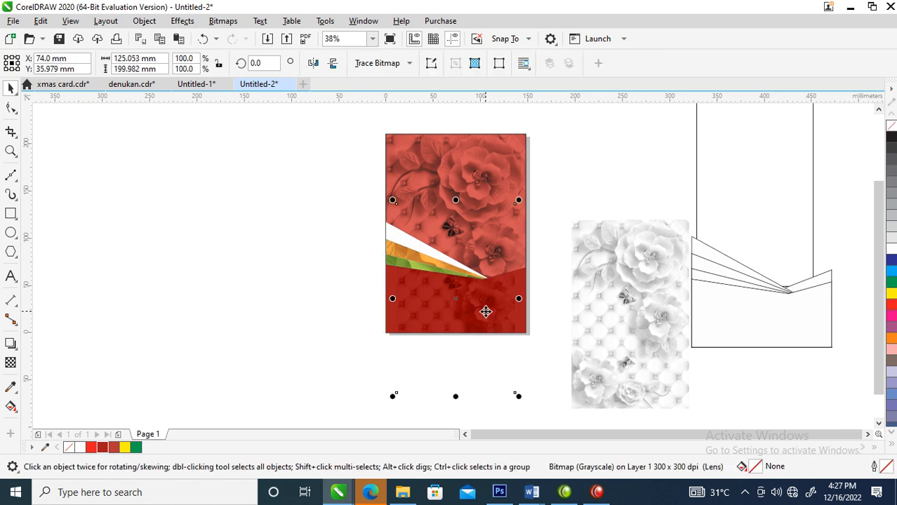
left_click(511, 307, "ctrl")
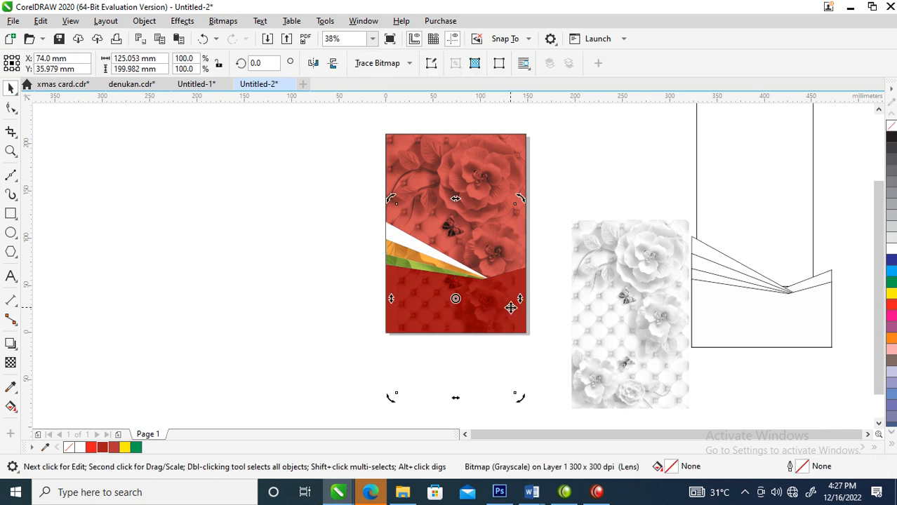
left_click(486, 322, "ctrl")
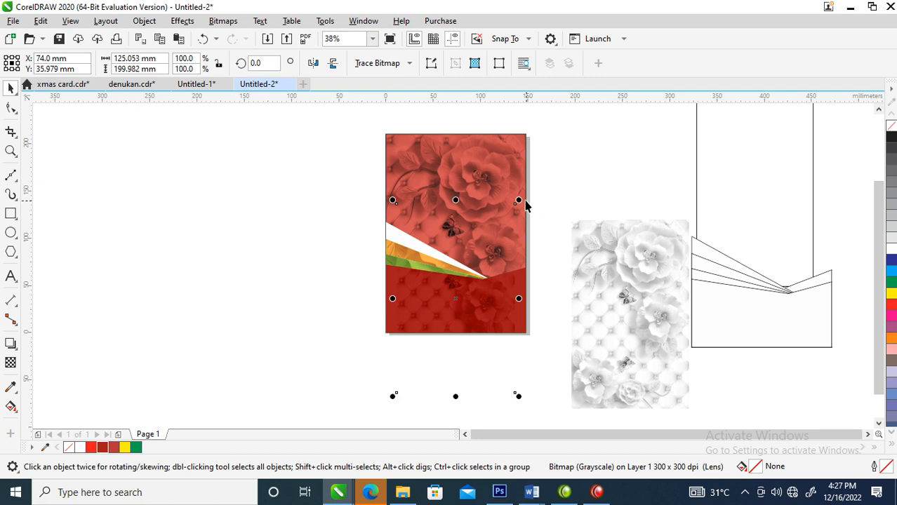
left_click_drag(517, 197, 572, 146)
left_click(569, 218)
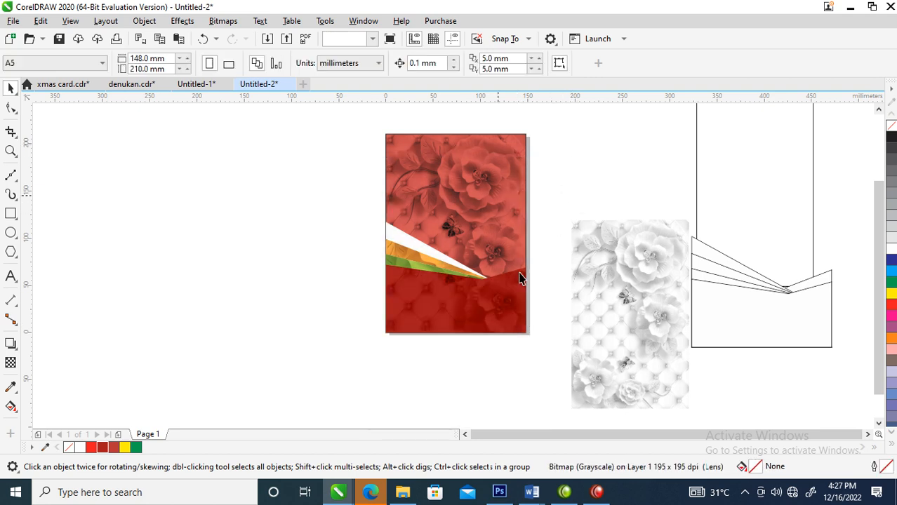
Step: Give the dark red bottom polygon a white outline and group all the fanned lower polygons together
left_click(487, 292)
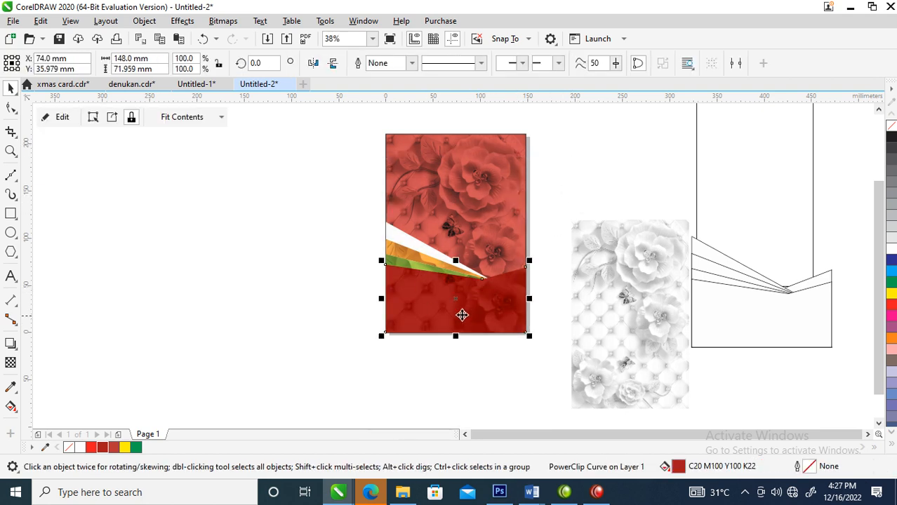
right_click(891, 250)
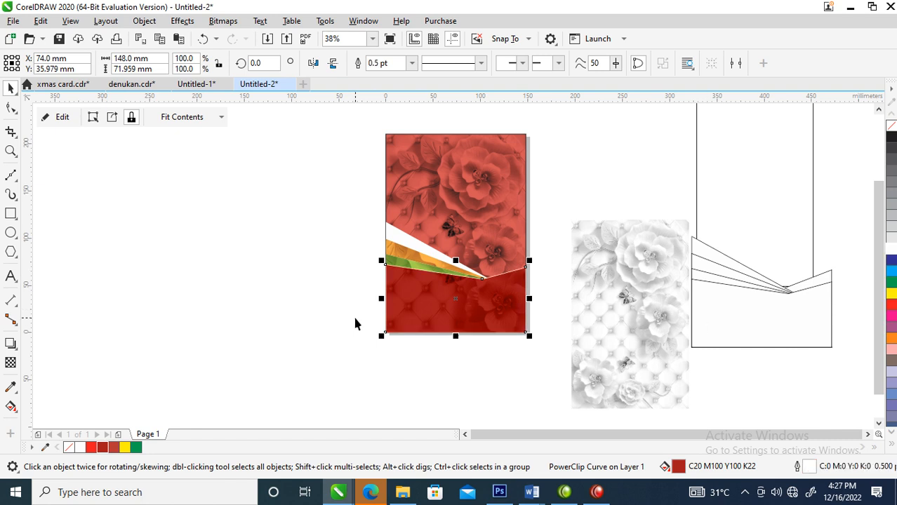
left_click_drag(332, 200, 567, 364)
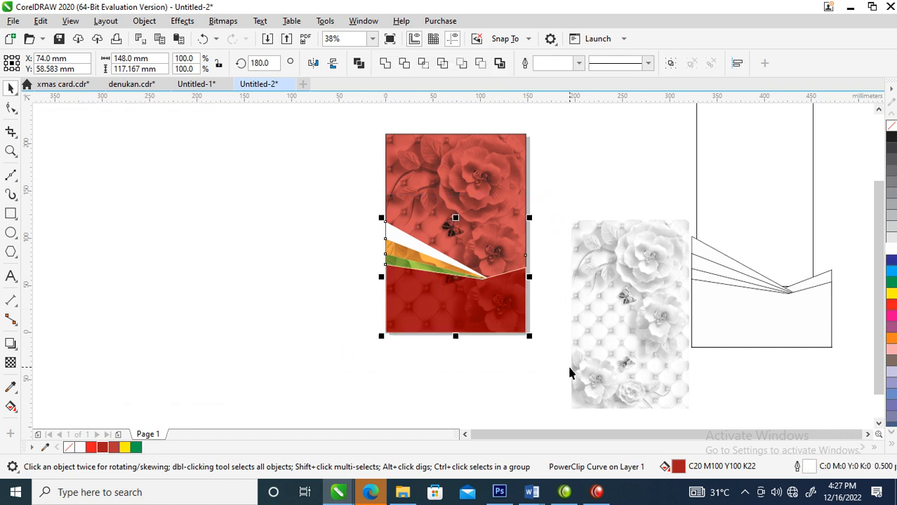
key("ctrl+g")
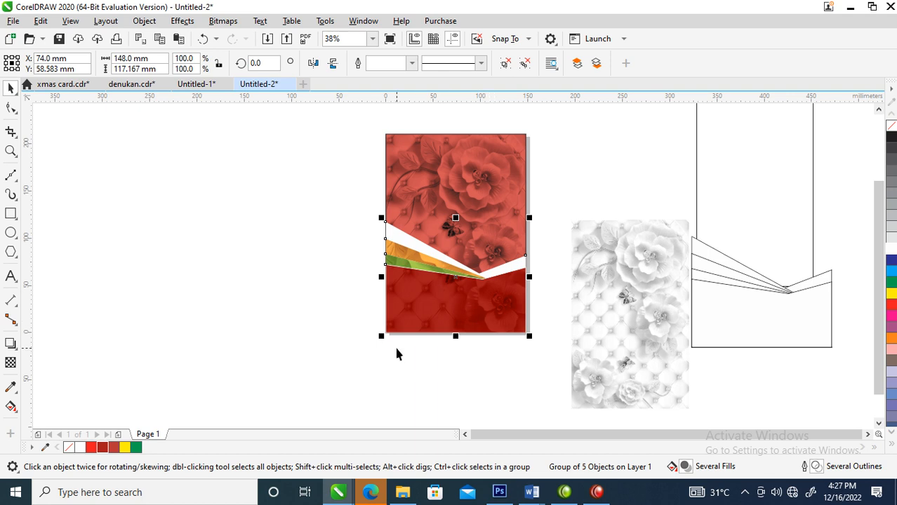
Step: Cast a black Multiply drop shadow upward from the polygon group with opacity 50 and feathering 15, and break it apart
left_click(11, 343)
left_click_drag(456, 277, 448, 221)
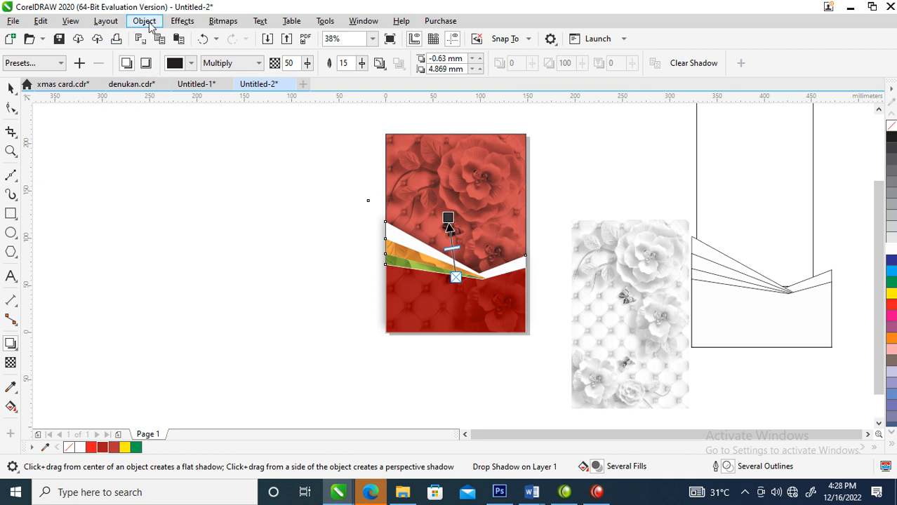
left_click(148, 22)
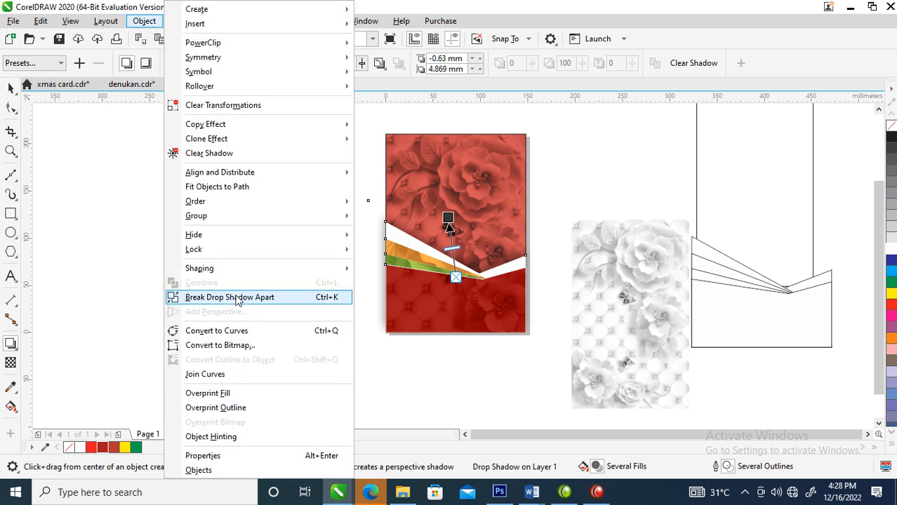
left_click(236, 299)
Step: Group the fanned polygons with their separated shadow and PowerClip the group inside the A5 background rectangle
key("space")
mouse_move(494, 305)
left_mouse_down()
mouse_move(489, 174)
mouse_move(491, 293)
left_mouse_up()
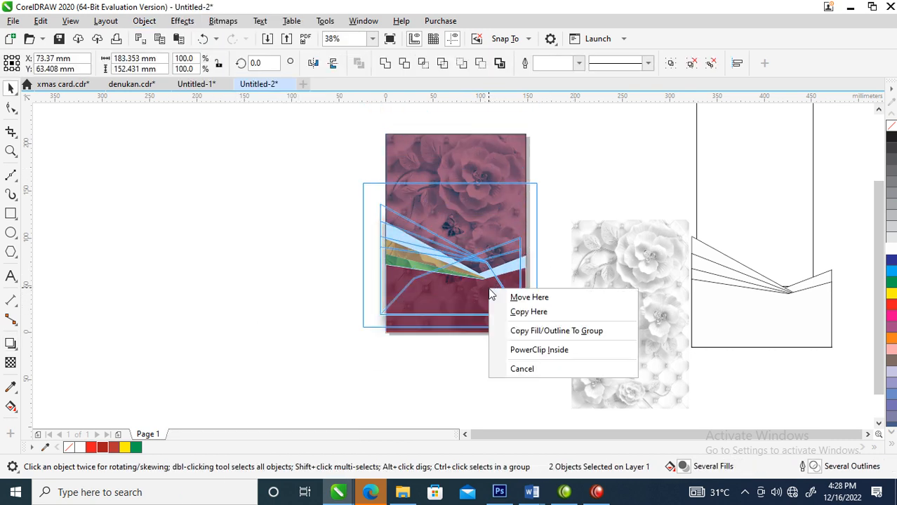
left_click(453, 260)
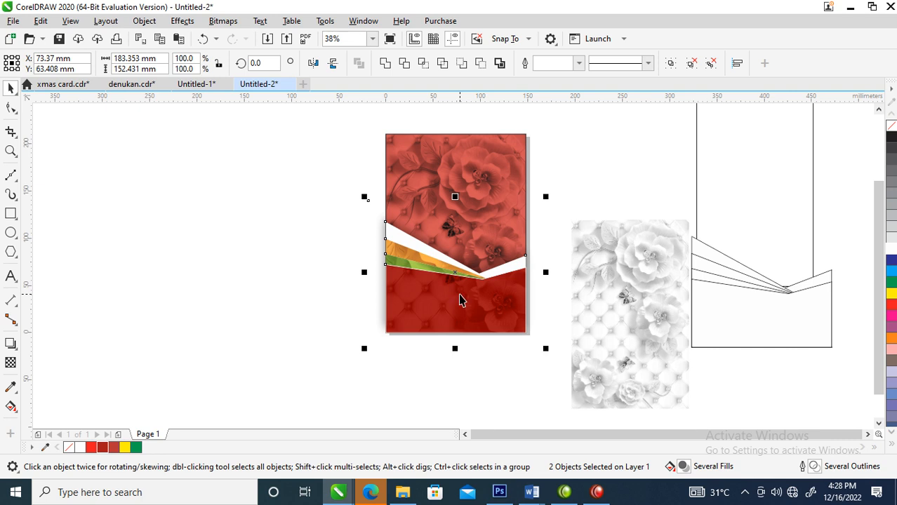
key("ctrl+g")
left_click_drag(474, 304, 476, 182)
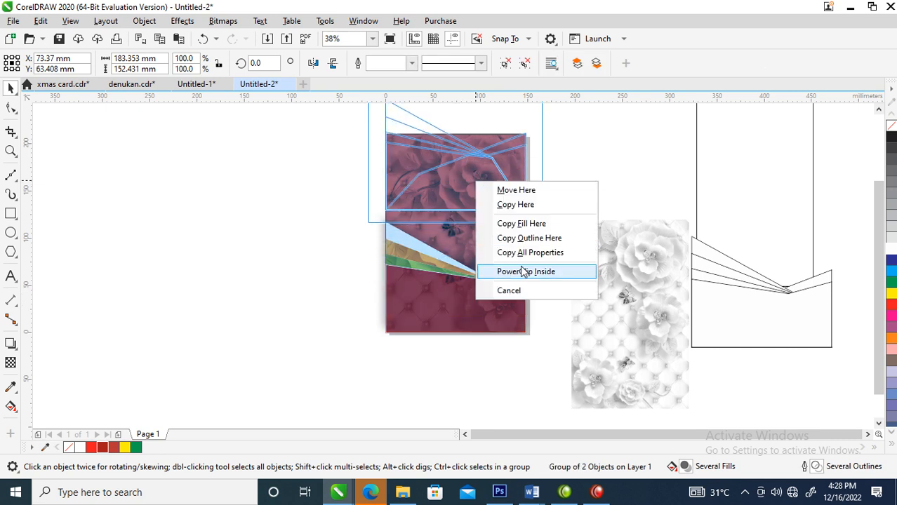
left_click(523, 273)
Step: Move the polygon group inside the PowerClip down to the lower part of the A5 page and finish editing
left_click(470, 192, "ctrl")
left_click_drag(470, 192, 477, 316)
left_click_drag(545, 200, 553, 186)
left_click(560, 161)
left_click(475, 221)
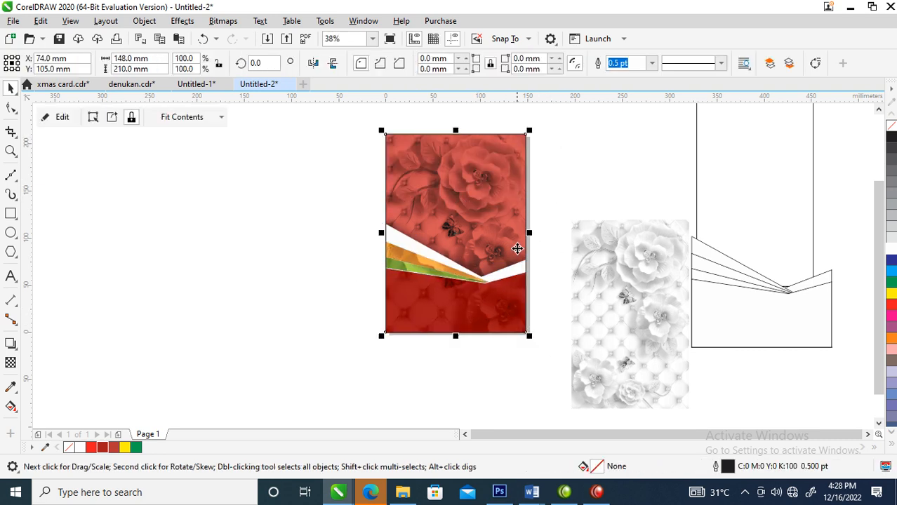
Step: Create a horizontally mirrored copy of the whole A5 page, placed edge to edge on its left side
left_click_drag(530, 231, 302, 224)
right_click(302, 224)
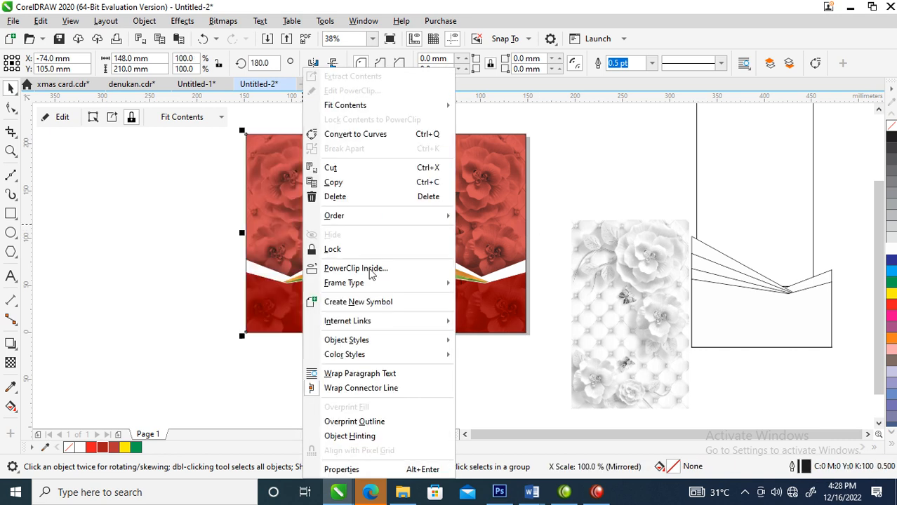
left_click(166, 225)
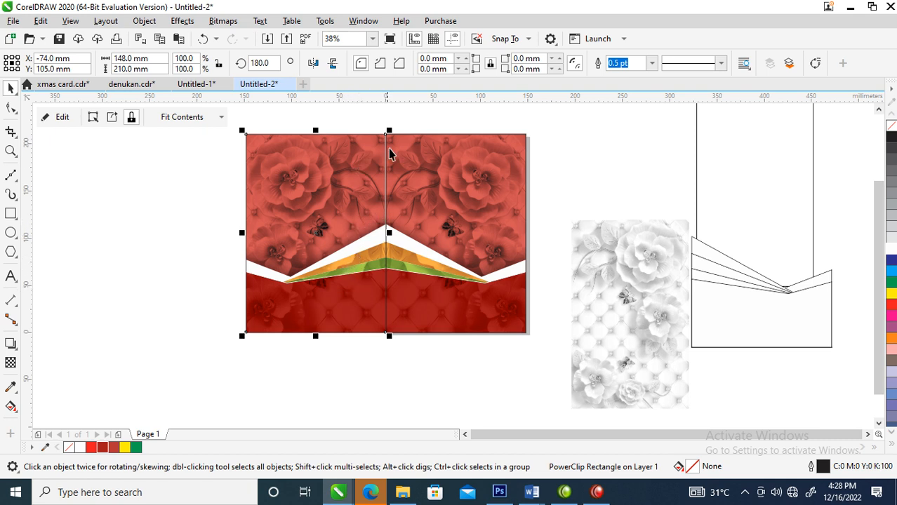
Step: Add a centred copy of the mirrored page scaled to about 94.6 × 134.2 mm, then extract and delete its contents
left_click_drag(390, 131, 386, 173)
left_click(355, 239)
right_click(354, 238)
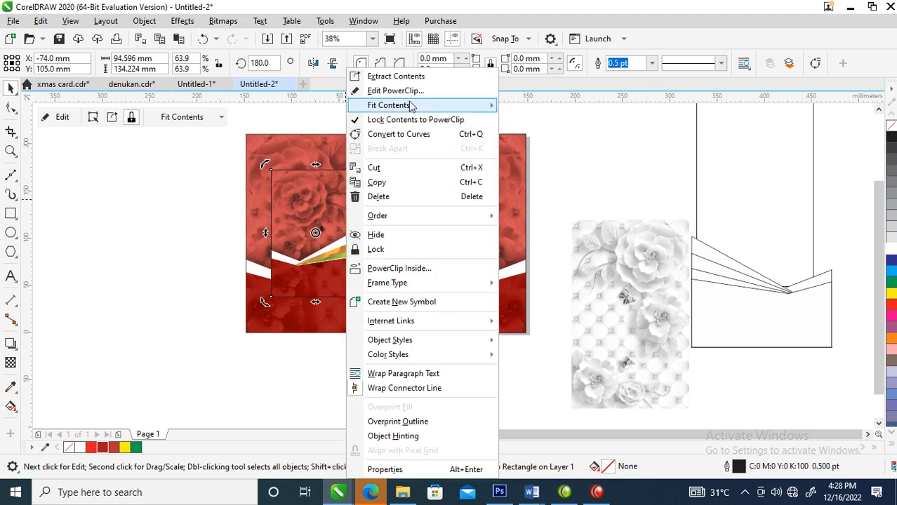
left_click(405, 77)
key("Escape")
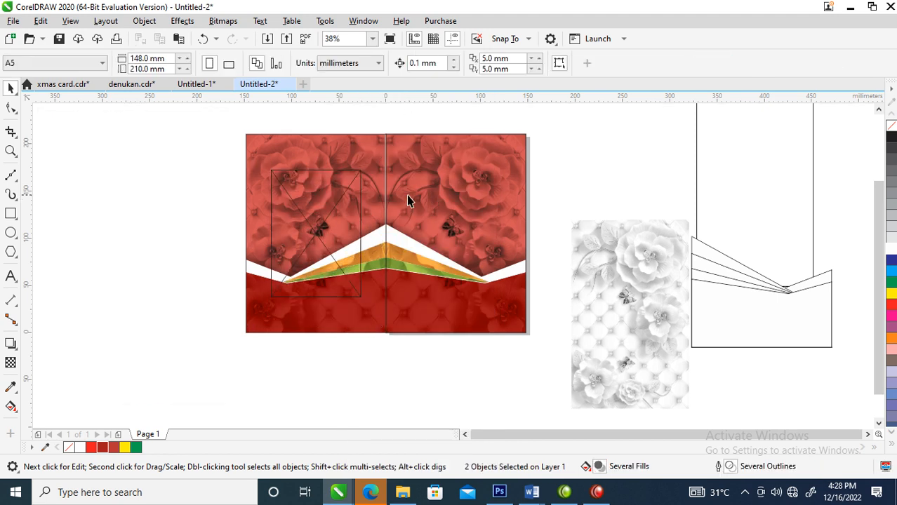
Step: Turn the empty PowerClip frame into a plain rectangle with a white fill and no outline
left_click(322, 193)
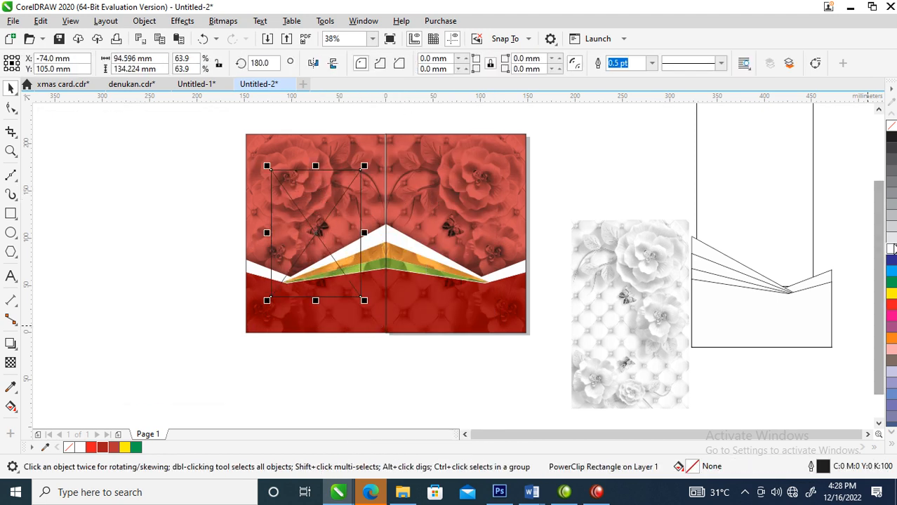
left_click(891, 249)
right_click(306, 239)
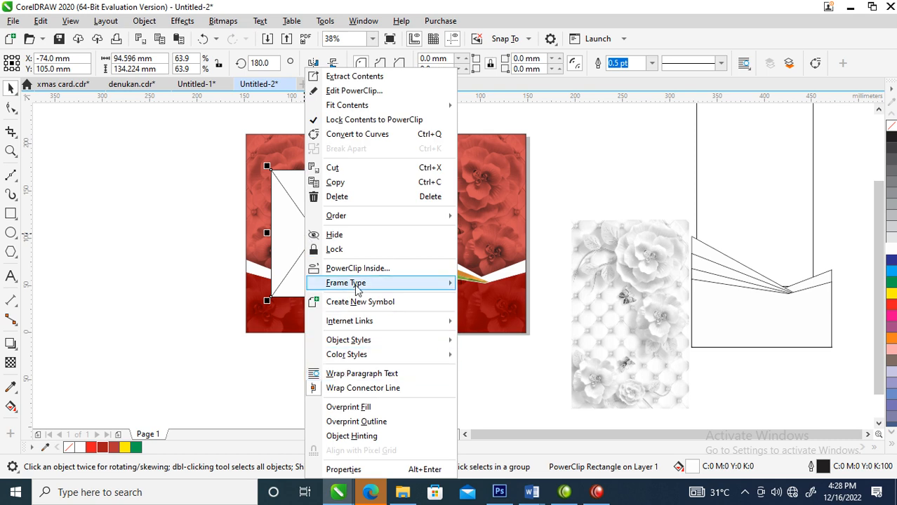
mouse_move(358, 290)
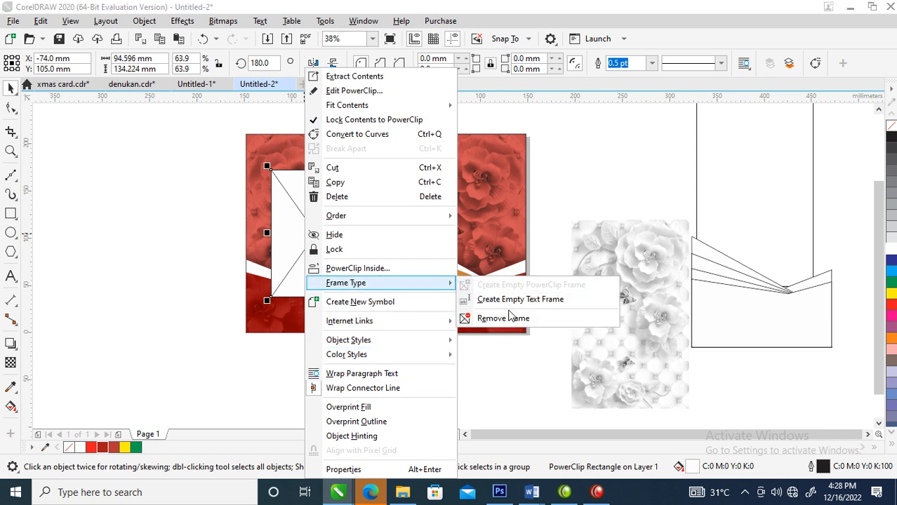
left_click(510, 320)
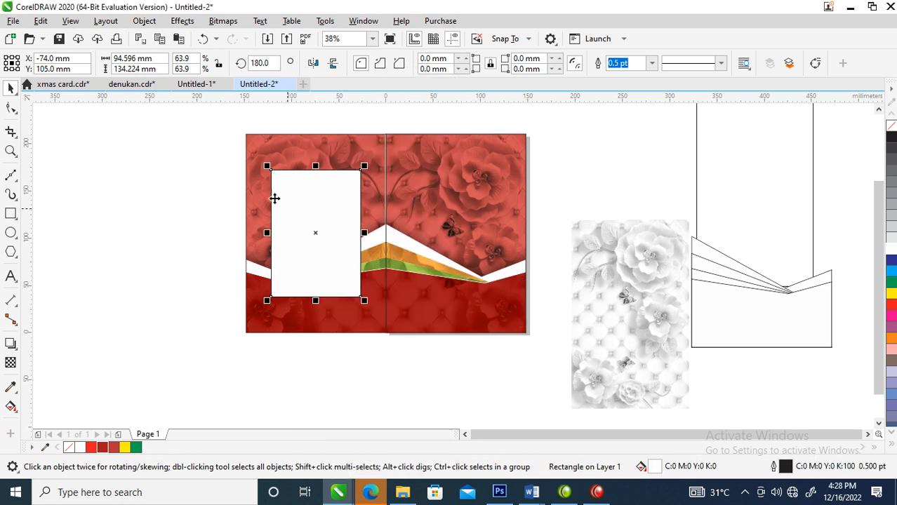
right_click(890, 127)
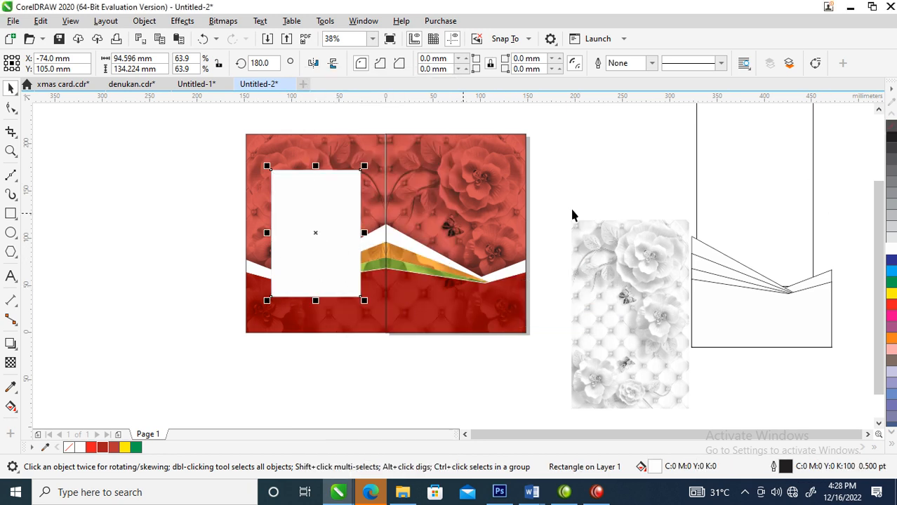
Step: Add a centred 20% black copy of about 86.8 × 123.1 mm inside the white rectangle and move the grayscale floral bitmap aside
left_click_drag(365, 166, 366, 173)
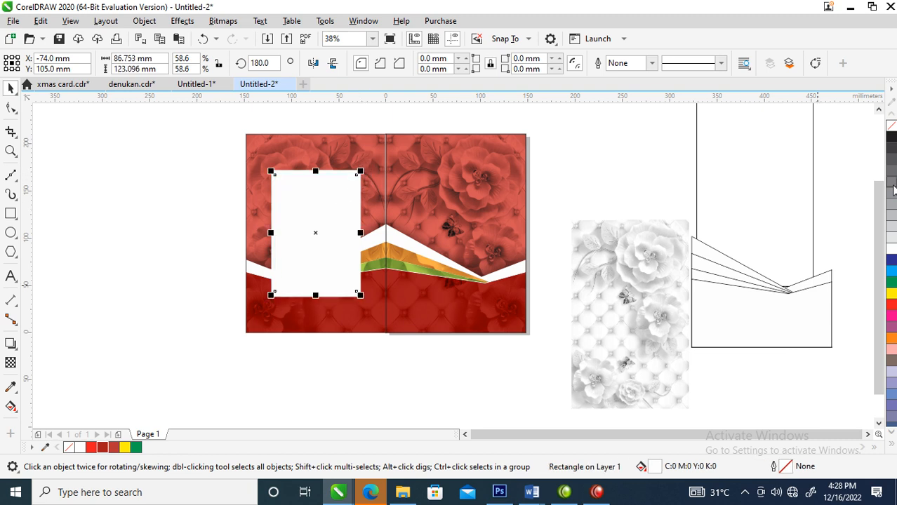
left_click(890, 227)
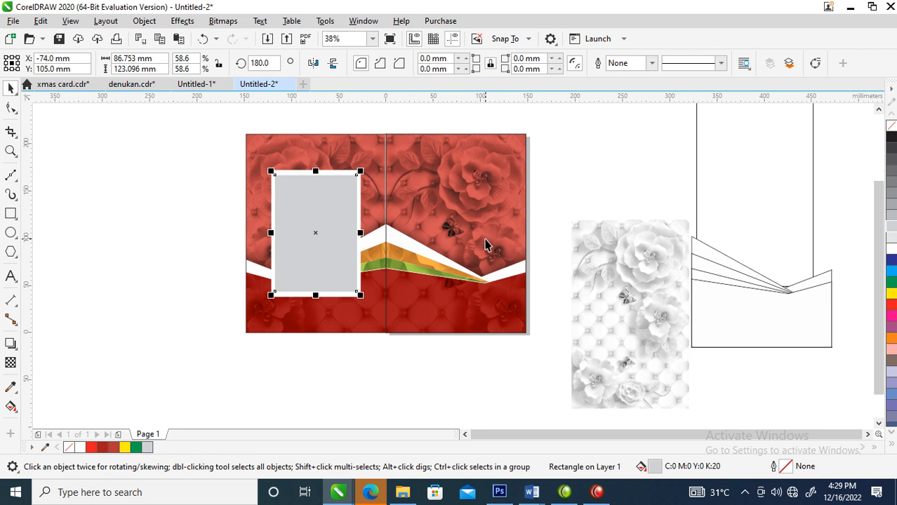
left_click_drag(602, 293, 755, 295)
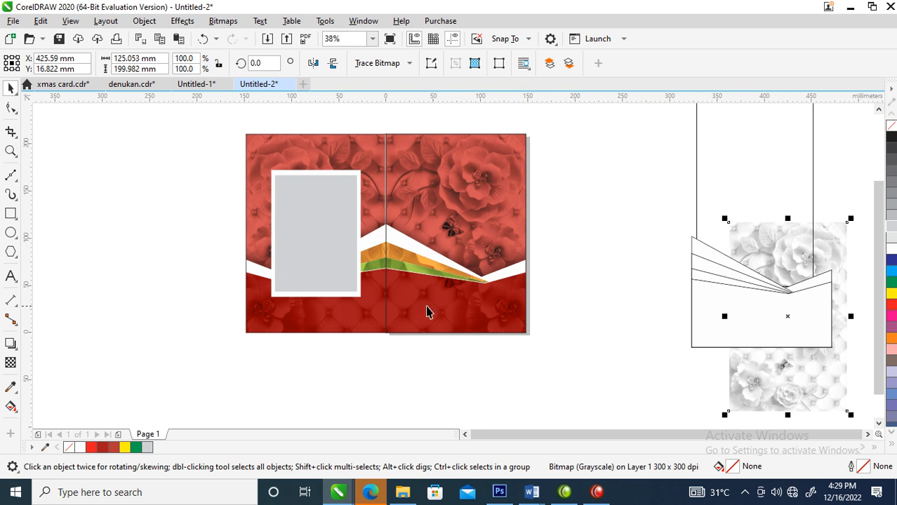
key("z")
left_click_drag(360, 205, 569, 343)
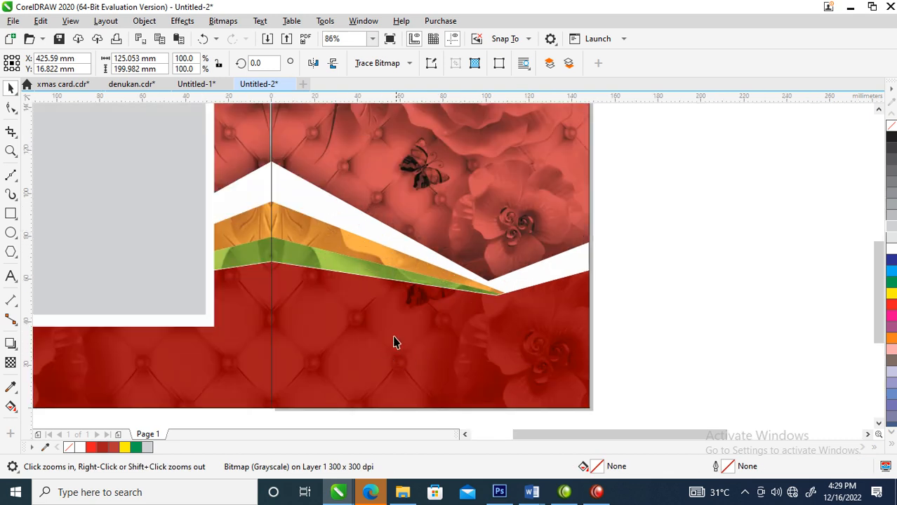
left_click(397, 338)
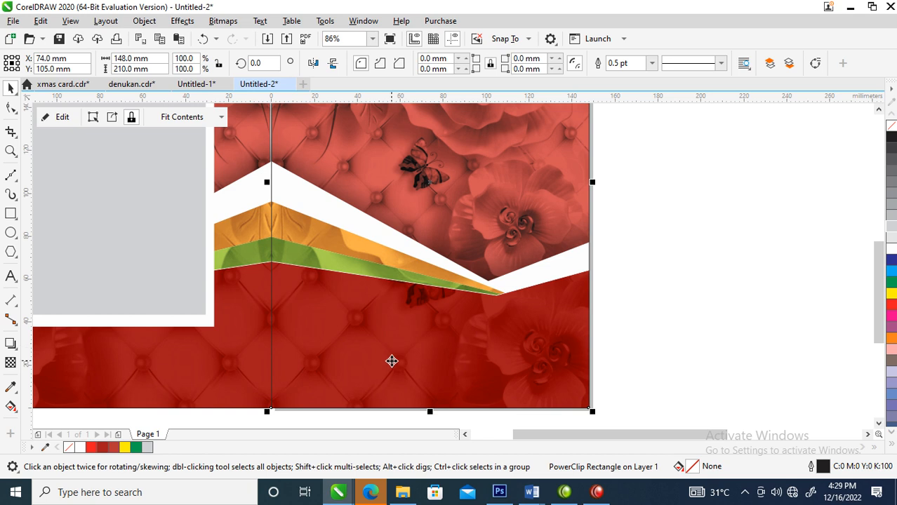
key("F8")
left_click(363, 336)
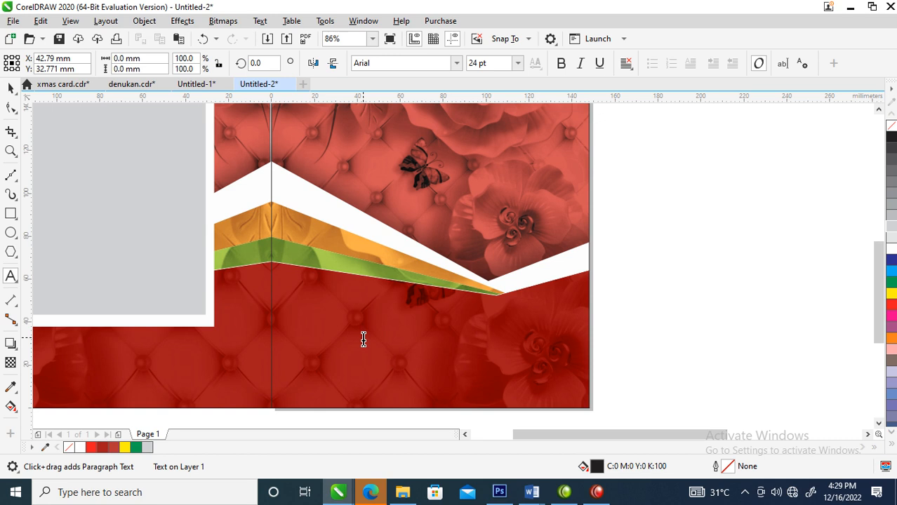
type("Ade")
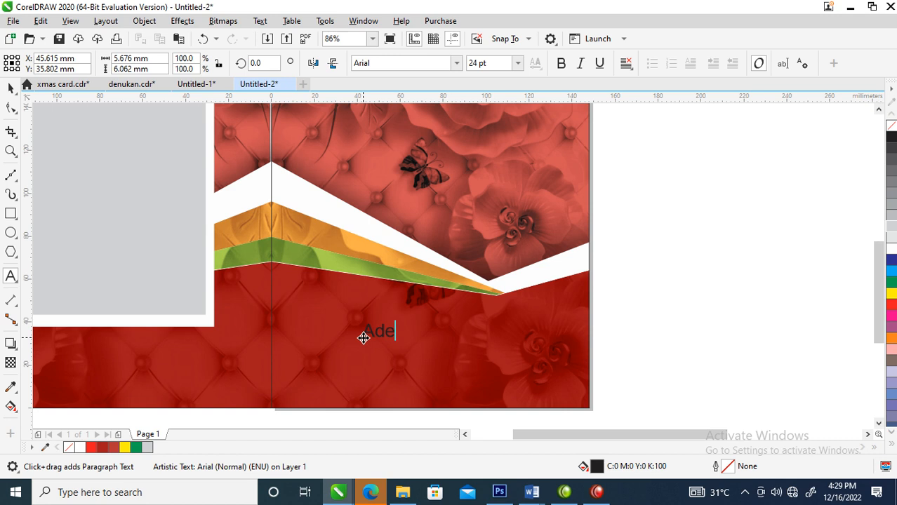
type("ke @50")
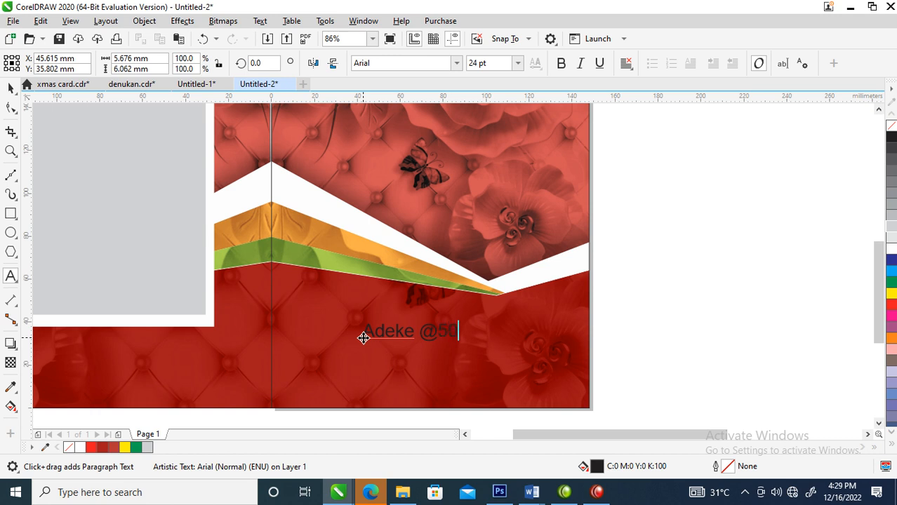
key("ctrl+space")
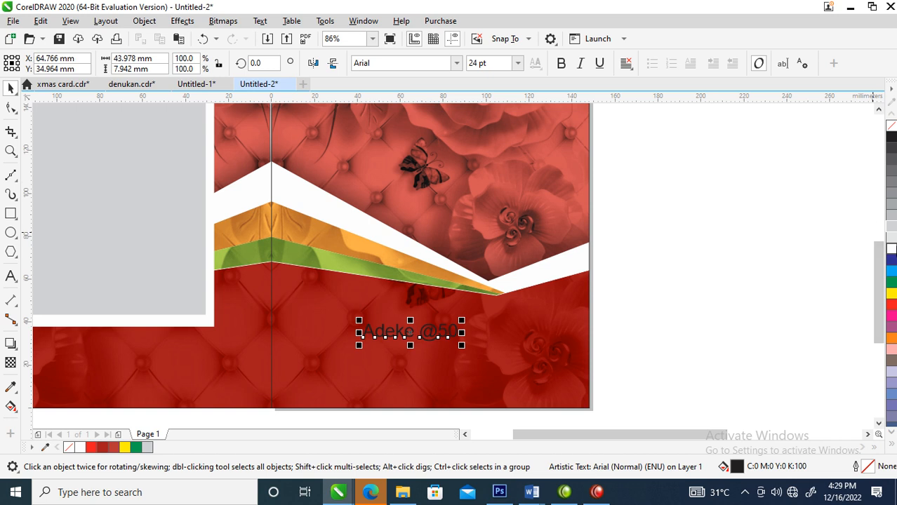
left_click(890, 249)
Step: Enlarge the white text in FuturaTEE to about 52 pt and break it apart into separate words
left_click(393, 63)
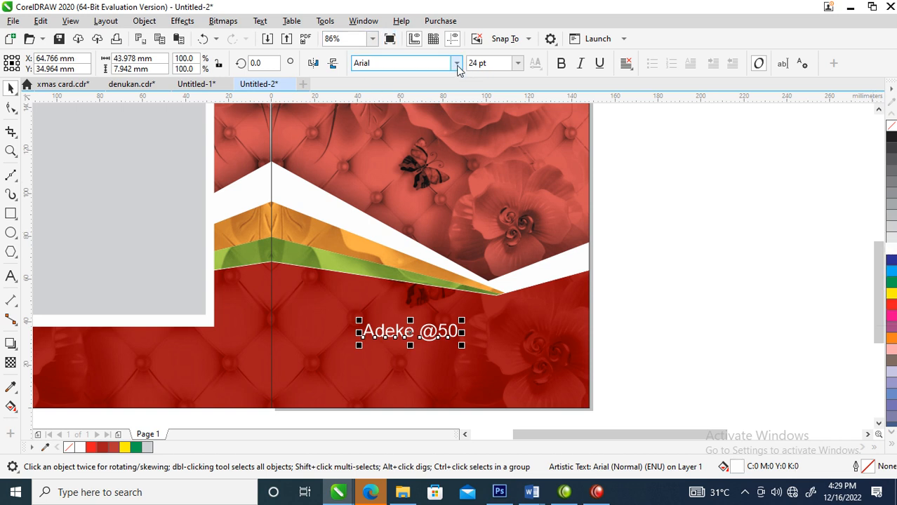
left_click(410, 100)
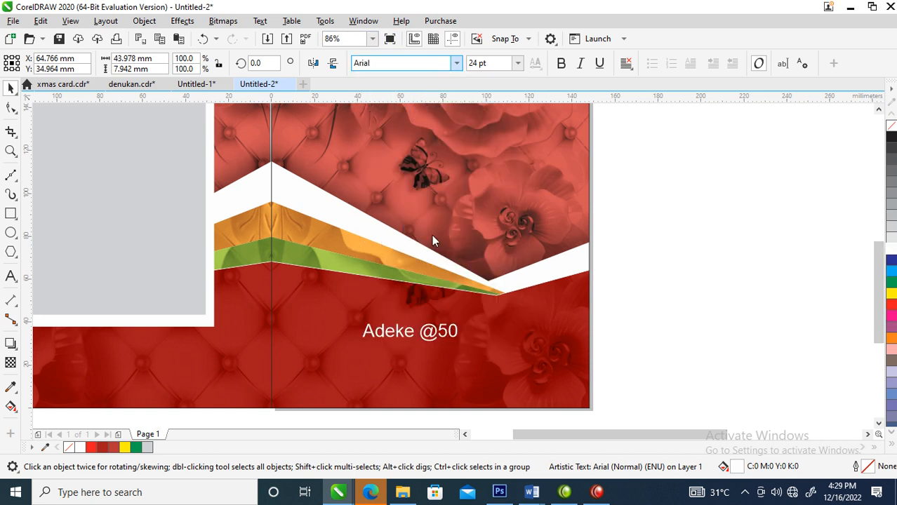
left_click_drag(450, 321, 546, 272)
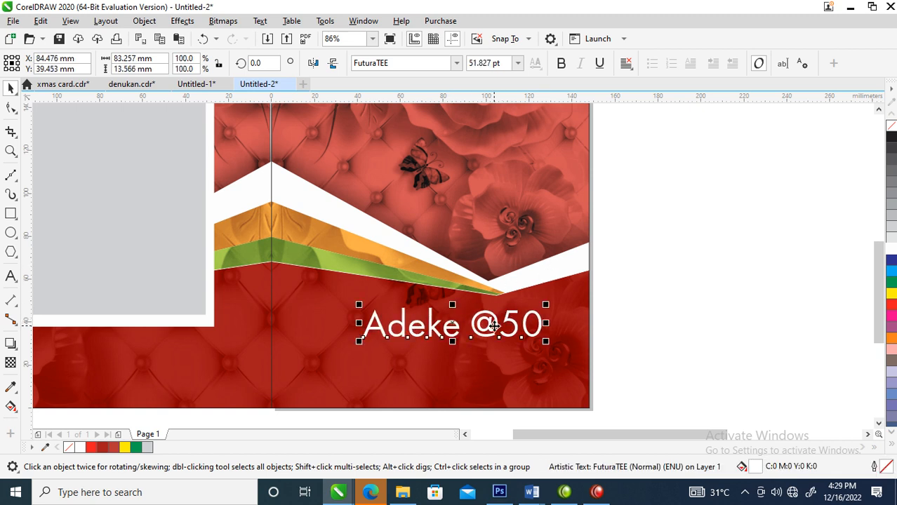
left_click(456, 64)
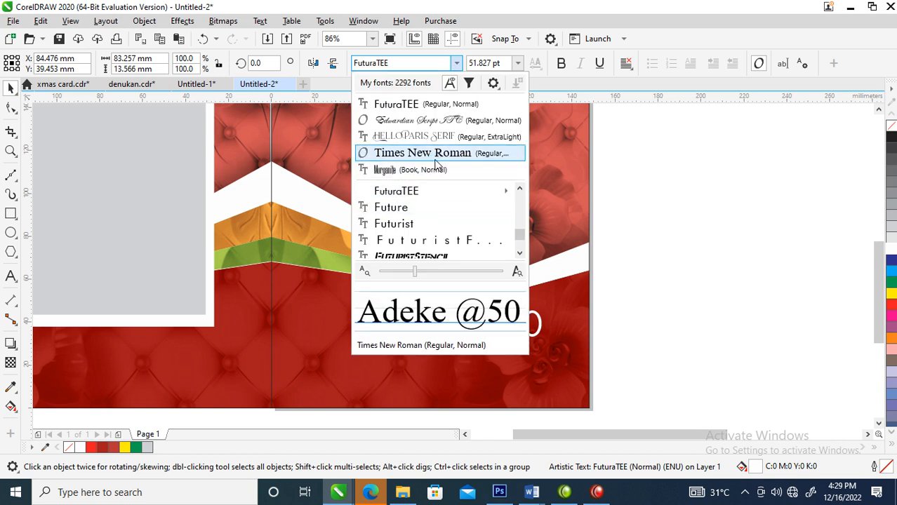
left_click(439, 137)
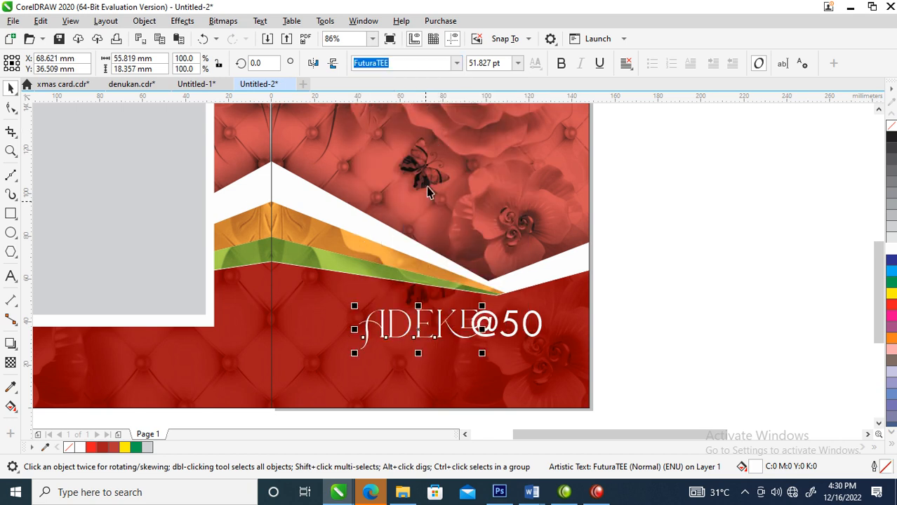
left_click_drag(354, 353, 319, 365)
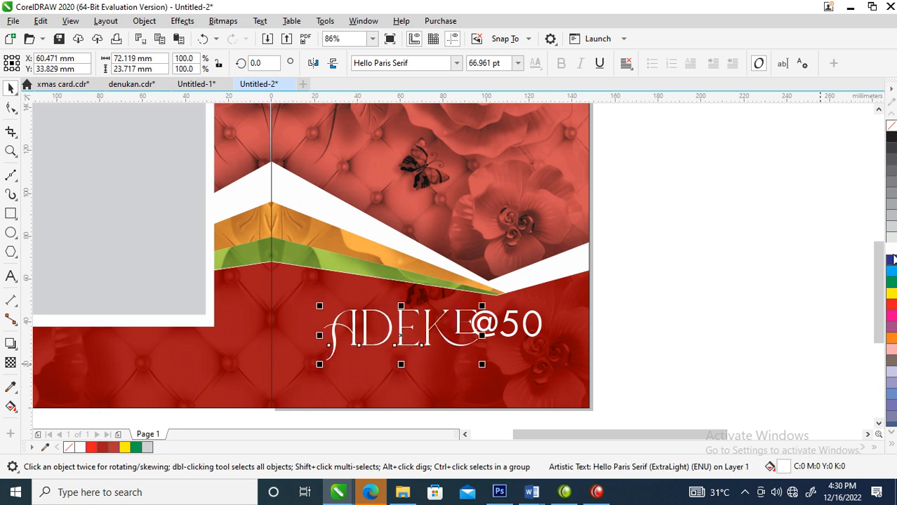
left_click_drag(435, 327, 421, 323)
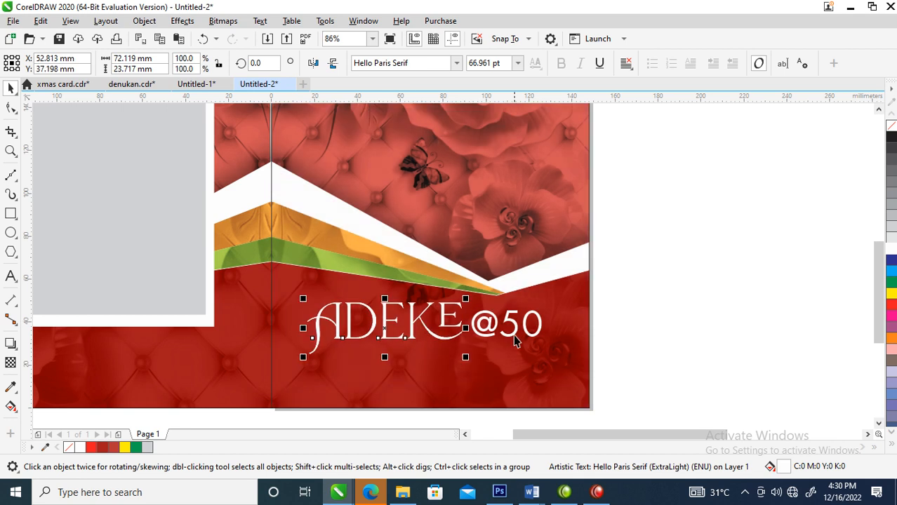
double_click(493, 331)
left_click_drag(492, 332, 468, 386)
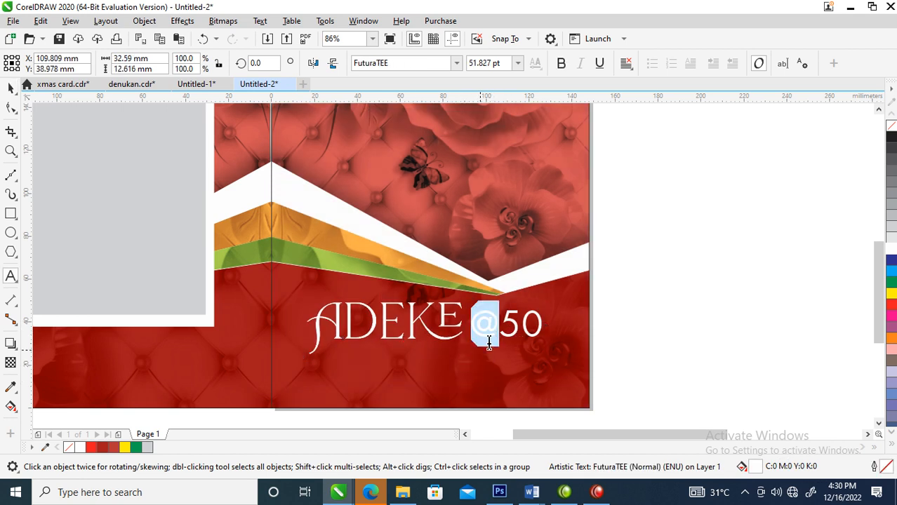
key("Escape")
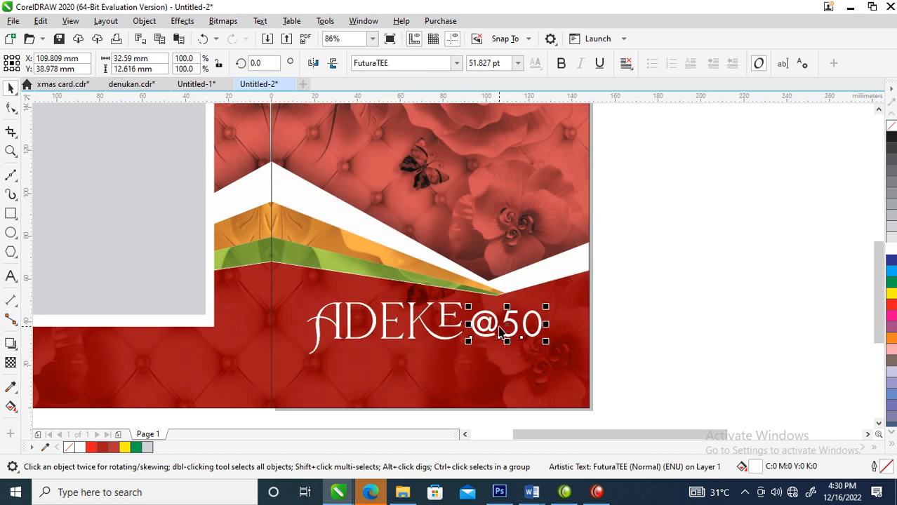
left_click(501, 324)
left_click_drag(502, 306, 494, 320)
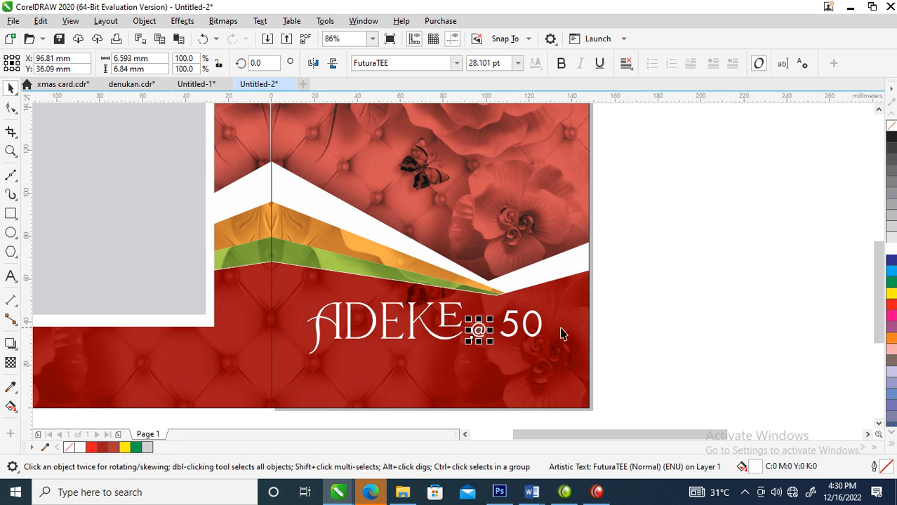
Step: Delete the "0" and enlarge the "5" to about 90 pt, placed just below and right of the "@"
left_click(539, 331)
key("Delete")
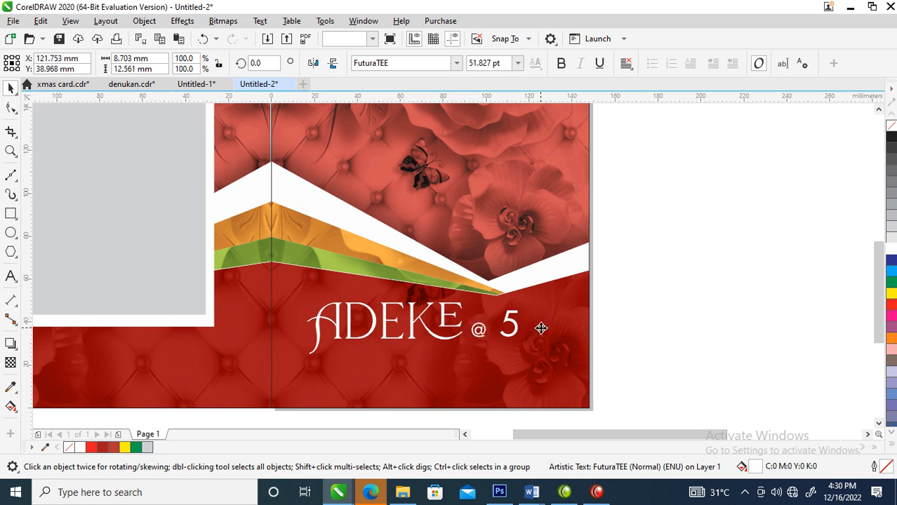
mouse_move(518, 337)
left_mouse_down()
mouse_move(476, 370)
mouse_move(477, 356)
mouse_move(486, 361)
mouse_move(501, 333)
left_mouse_up()
left_click_drag(483, 368, 497, 361)
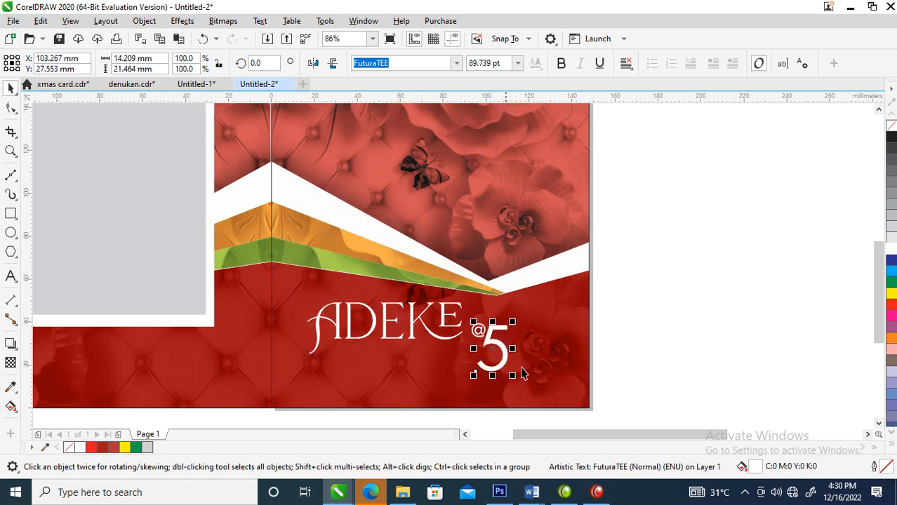
Step: Fill the "5" with yellow tinted with green to C42 M0 Y100 K0
left_click(892, 293)
left_click(892, 282)
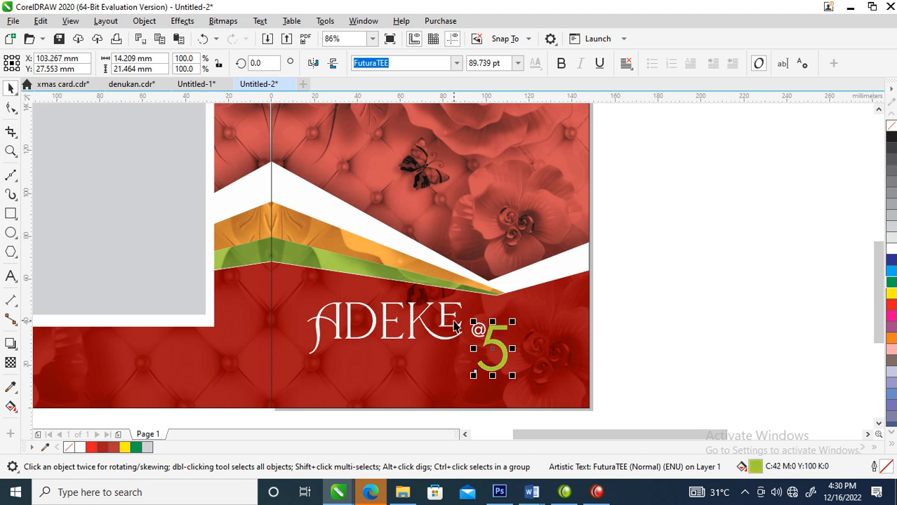
Step: Draw a circle about 21 mm across just right of the "5"
key("F2")
left_click_drag(356, 214, 666, 502)
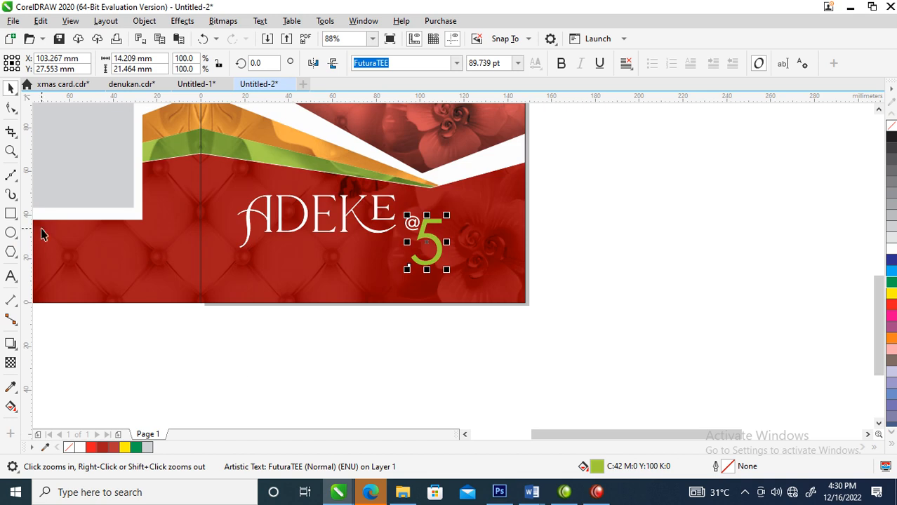
left_click(11, 233)
left_click_drag(440, 230, 483, 280)
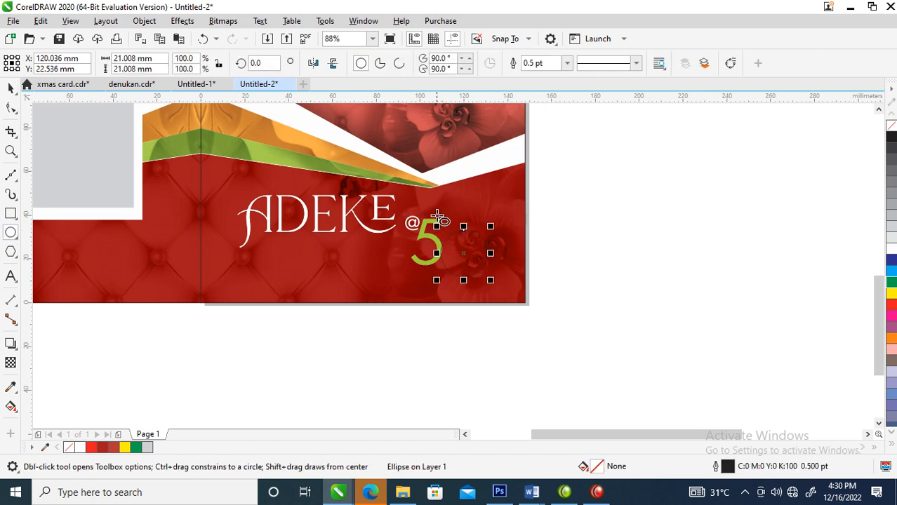
Step: Copy the green fill and the absence of an outline from the "5" onto the circle
key("F2")
left_click_drag(364, 197, 522, 309)
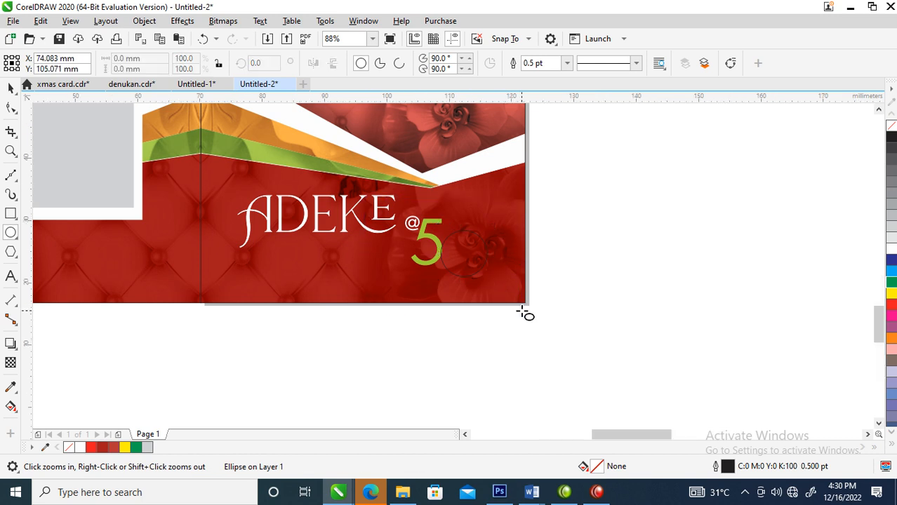
key("space")
left_click_drag(421, 175, 510, 236)
left_click(577, 307)
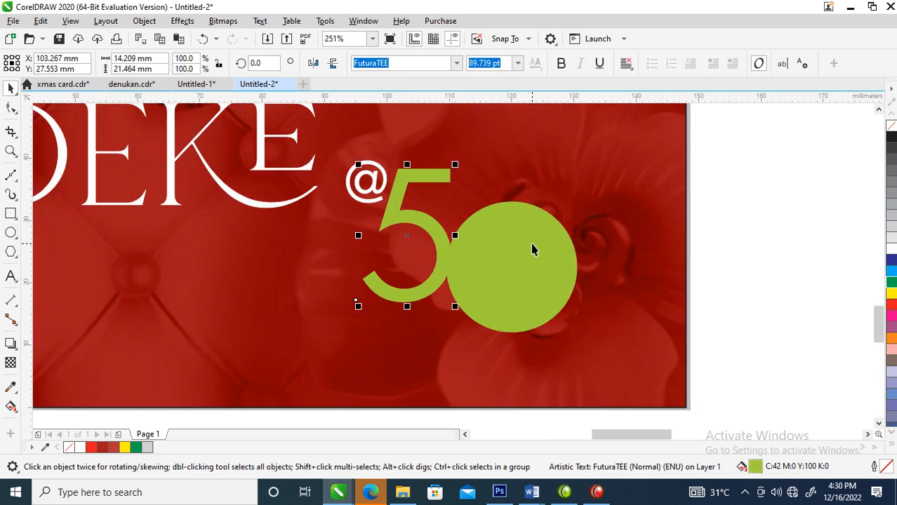
Step: Duplicate the green circle as a slightly smaller concentric circle and select both circles
left_click(537, 248)
left_click_drag(581, 195, 583, 207)
right_click(583, 207)
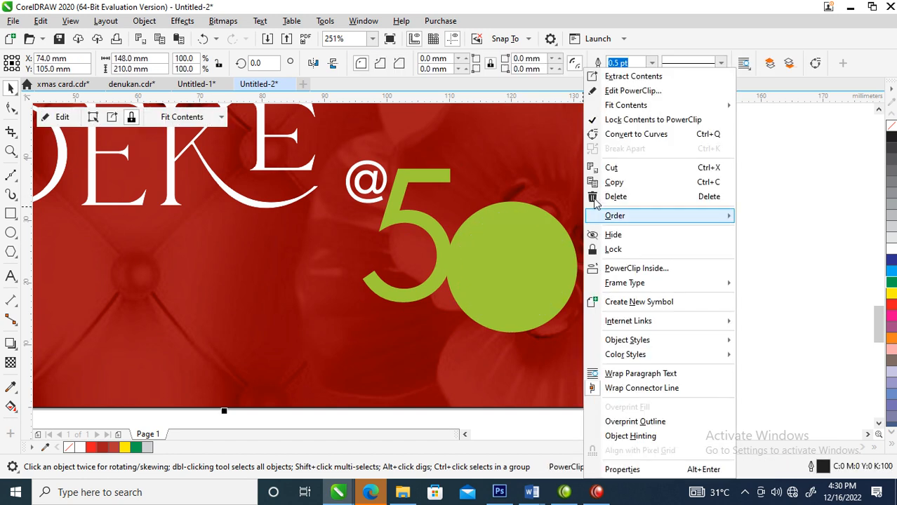
left_click(535, 196)
left_click_drag(776, 162, 411, 374)
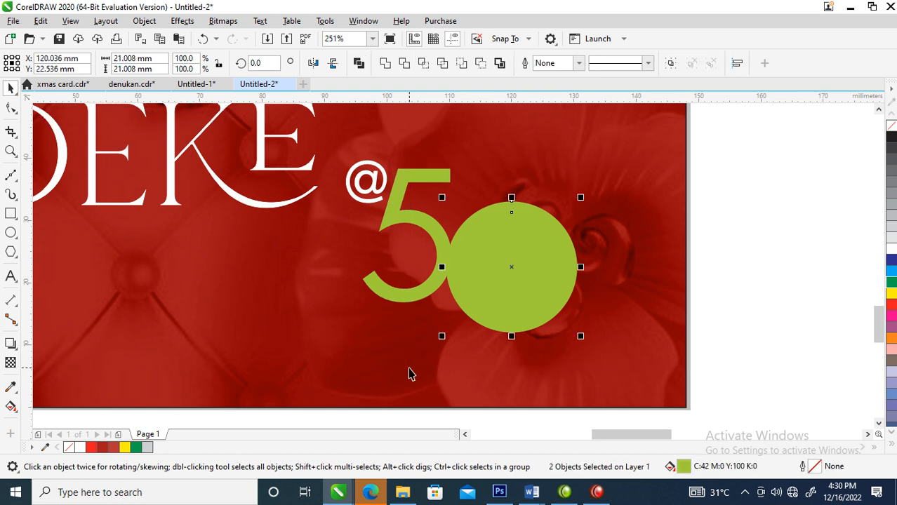
key("ctrl+l")
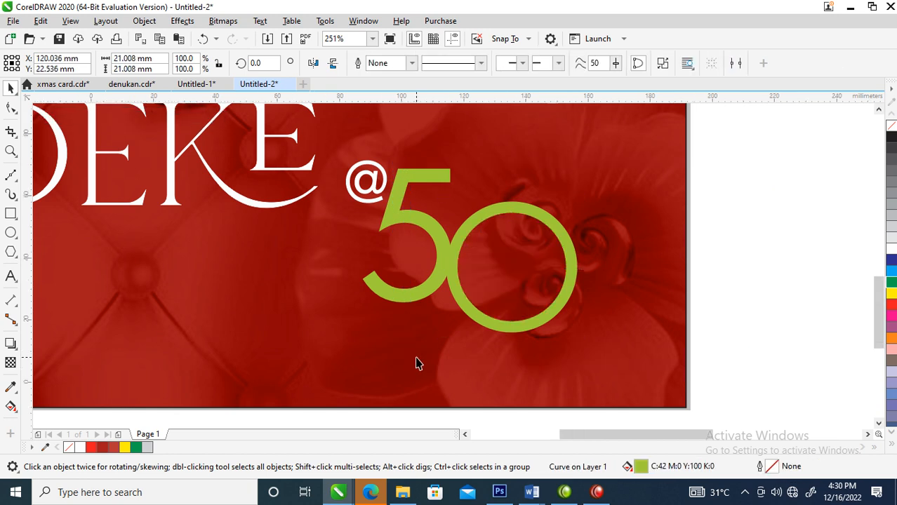
scroll(419, 363, "down", 2)
key("ctrl+z")
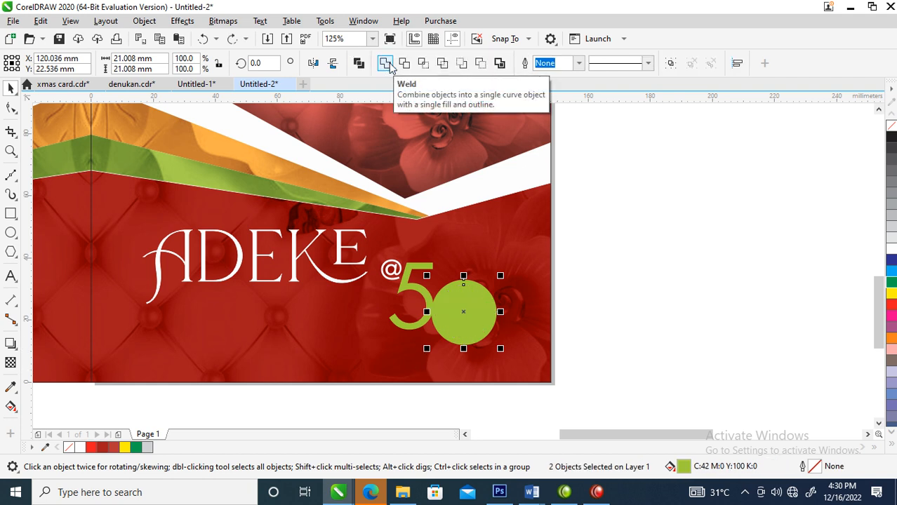
Step: Combine the two concentric circles into a ring that serves as the "0" of "50"
left_click(359, 64)
key("F4")
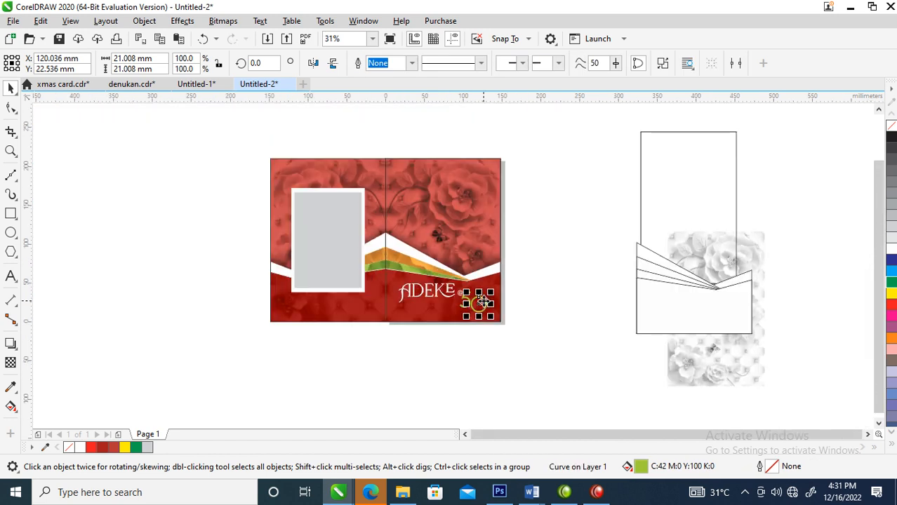
key("z")
left_click_drag(266, 146, 513, 335)
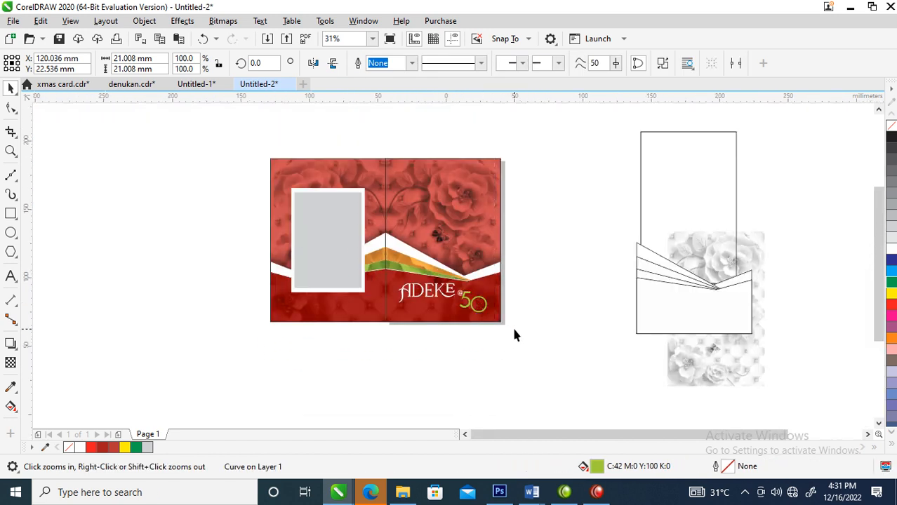
key("space")
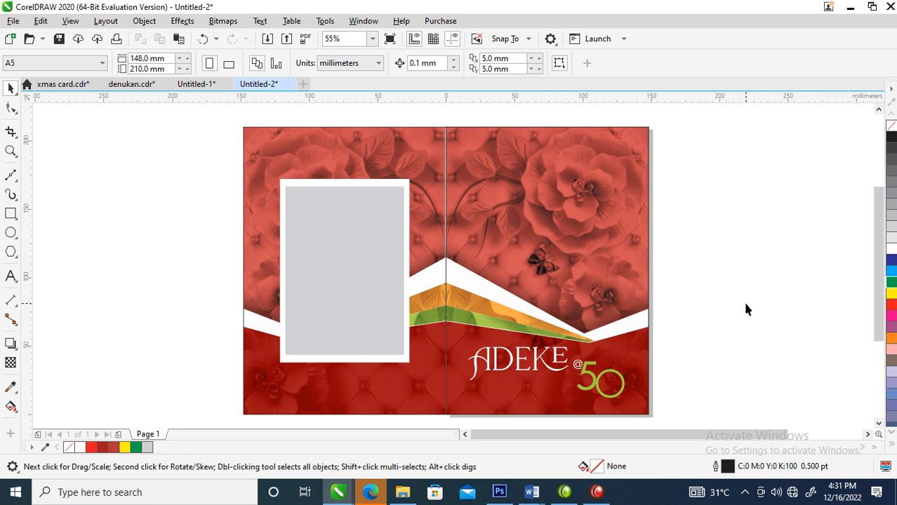